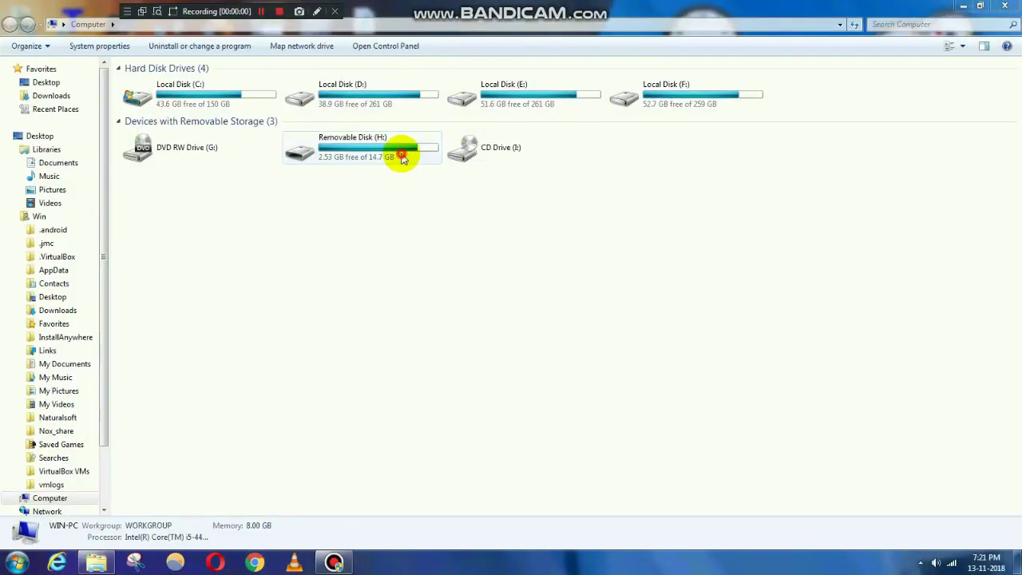
Step: Open the Format dialog for Removable Disk (H:) from Explorer
{"action": "left_click", "coordinate": [404, 158]}
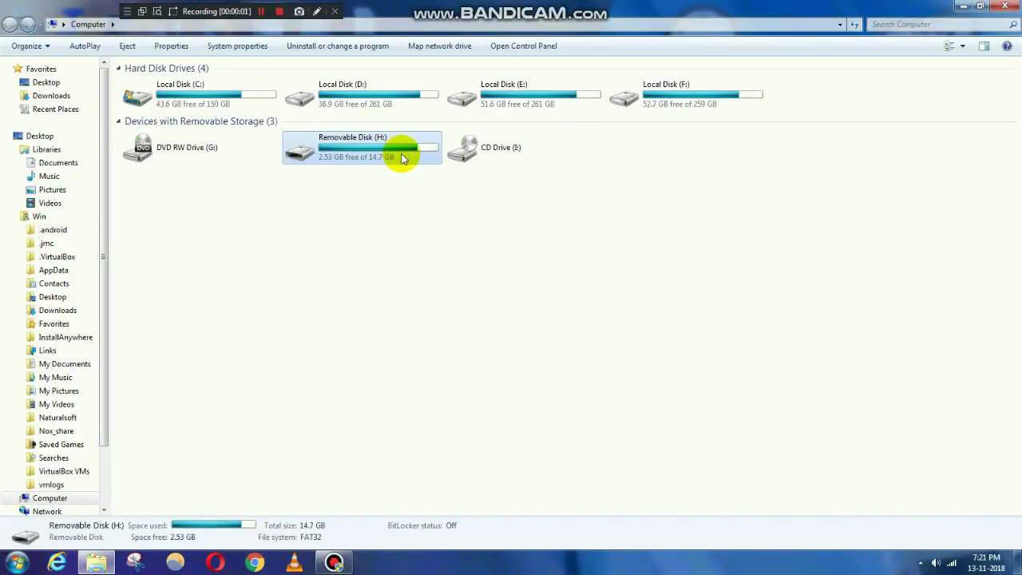
{"action": "right_click", "coordinate": [403, 158]}
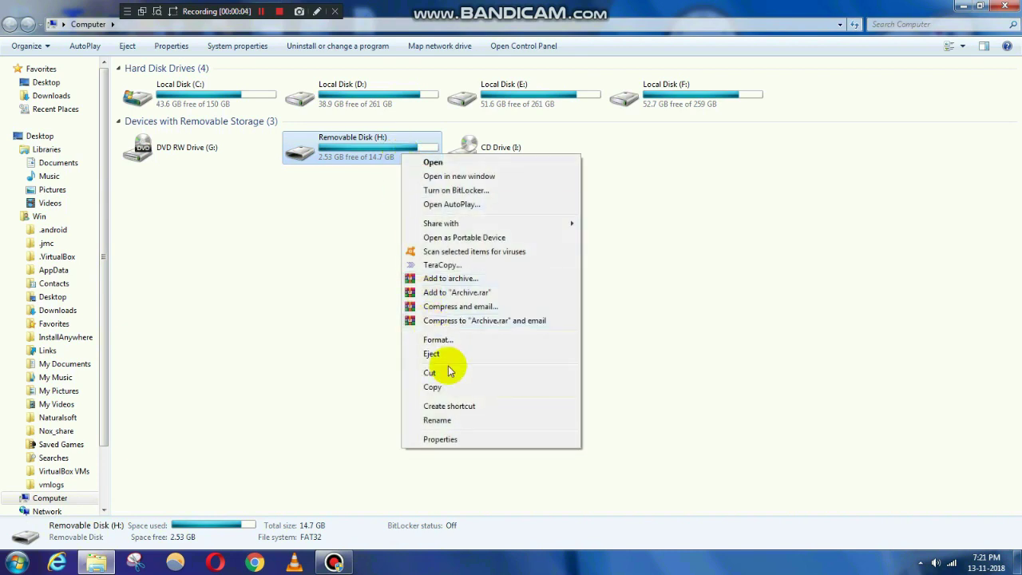
{"action": "left_click", "coordinate": [447, 343]}
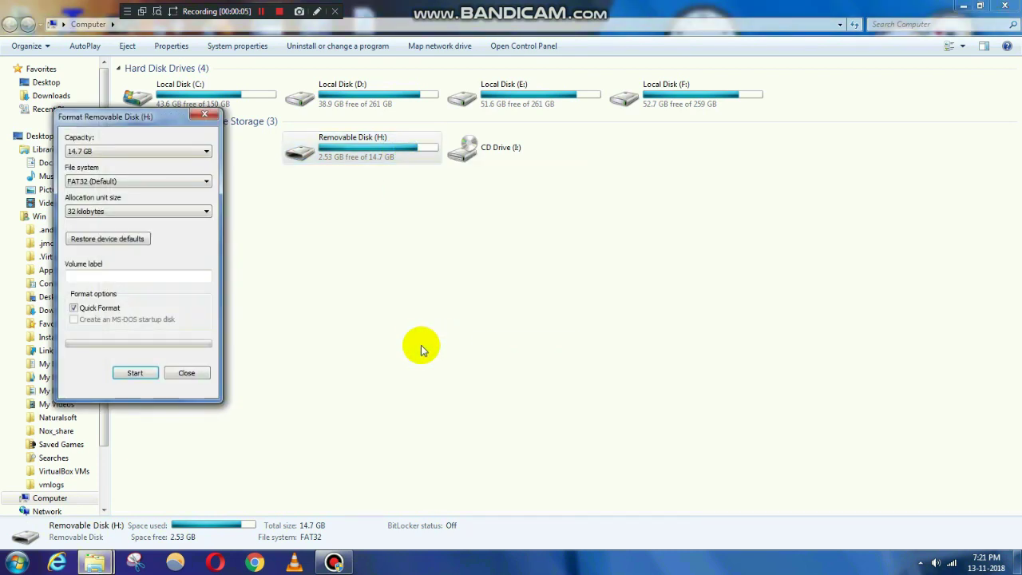
{"action": "left_click_drag", "start_coordinate": [114, 118], "coordinate": [551, 117]}
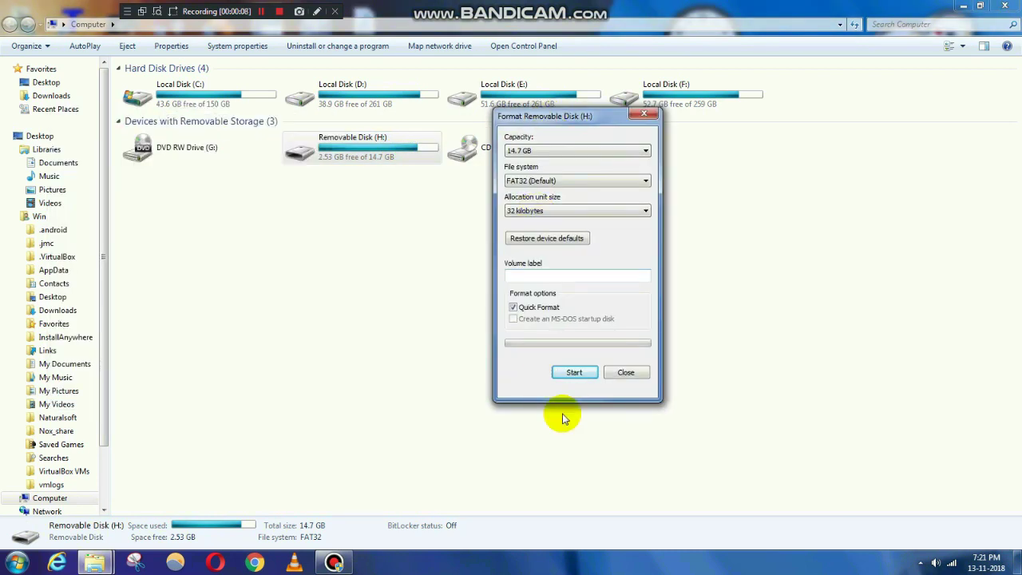
Step: Run the FAT32 quick format, confirm the erase warning, and dismiss the unable-to-format error
{"action": "left_click", "coordinate": [574, 372]}
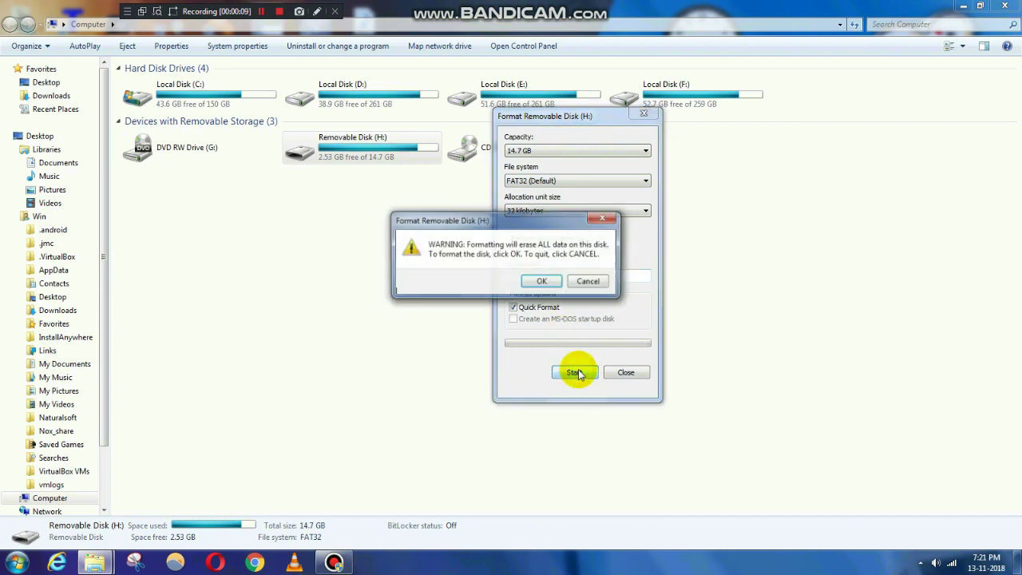
{"action": "left_click", "coordinate": [546, 283]}
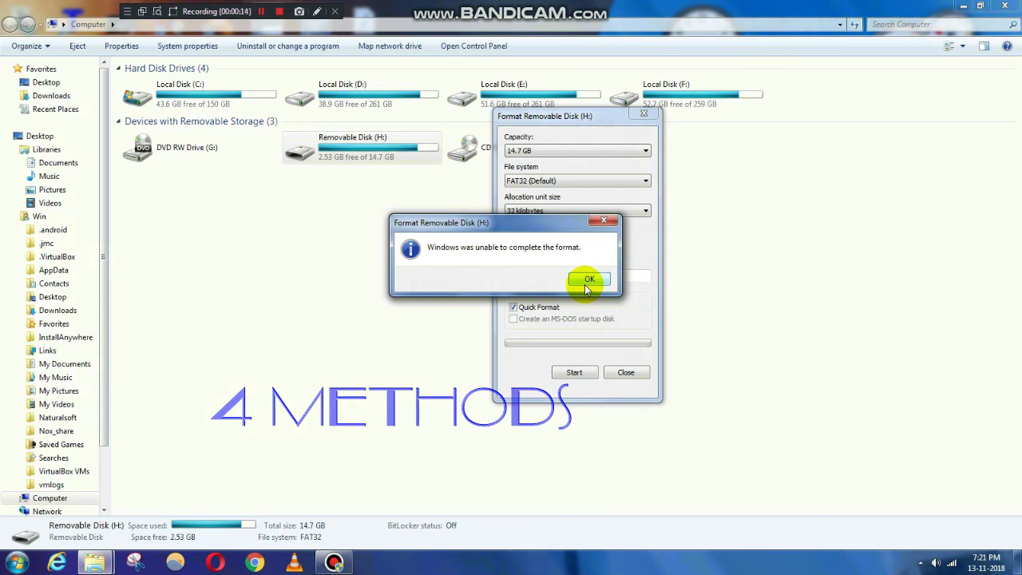
{"action": "left_click", "coordinate": [585, 282]}
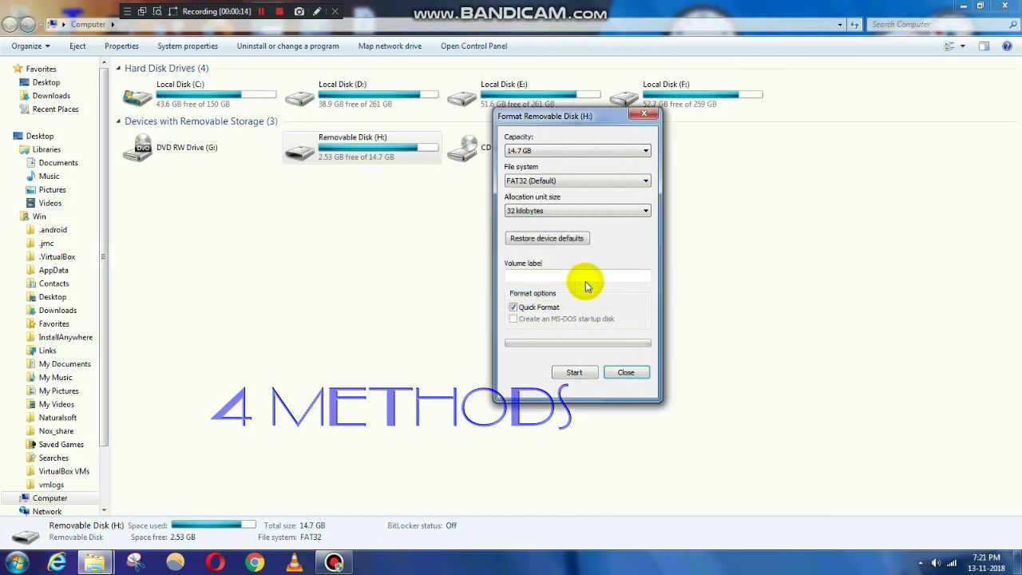
{"action": "left_click", "coordinate": [626, 372]}
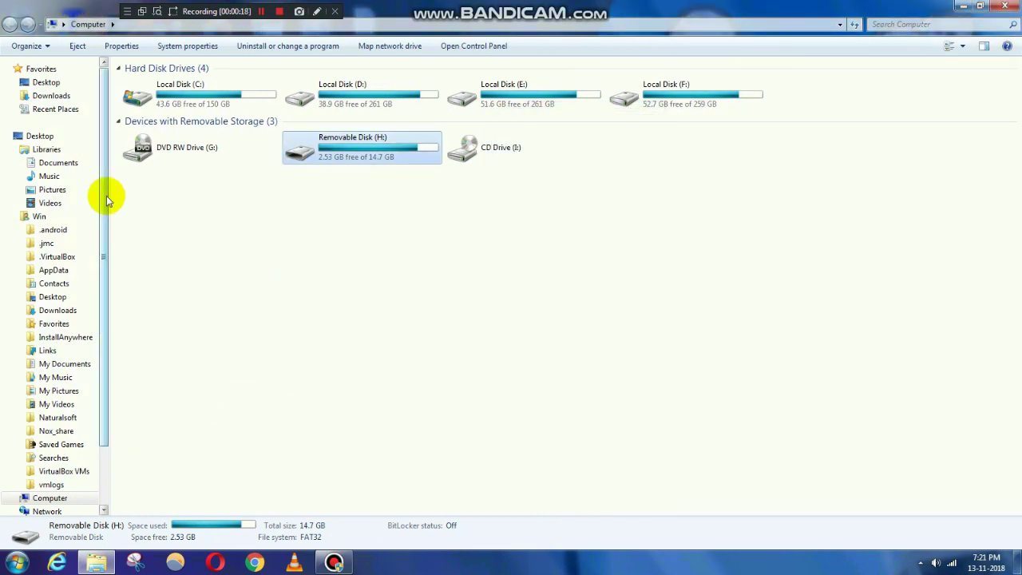
{"action": "left_click", "coordinate": [261, 11]}
{"action": "left_click", "coordinate": [261, 11]}
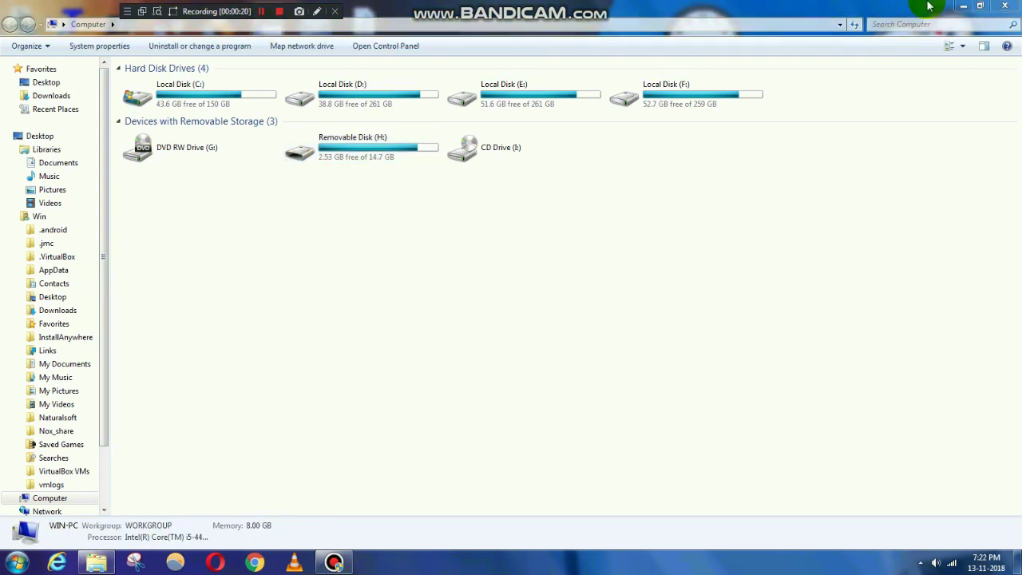
Step: Close Computer, open Computer Management's Disk Management, and select the H: partition on Disk 1
{"action": "left_click", "coordinate": [1004, 6]}
{"action": "right_click", "coordinate": [24, 97]}
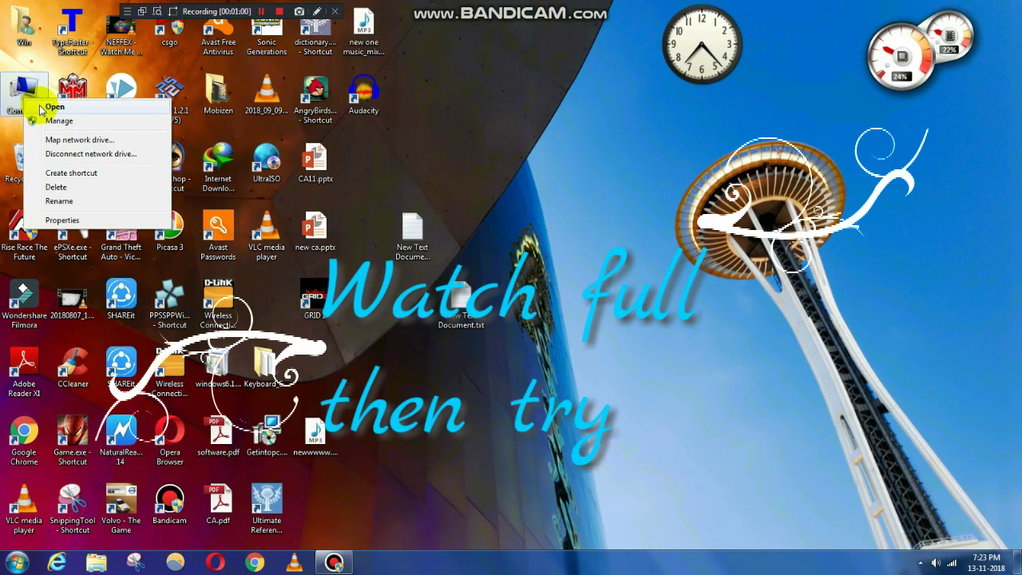
{"action": "left_click", "coordinate": [54, 120]}
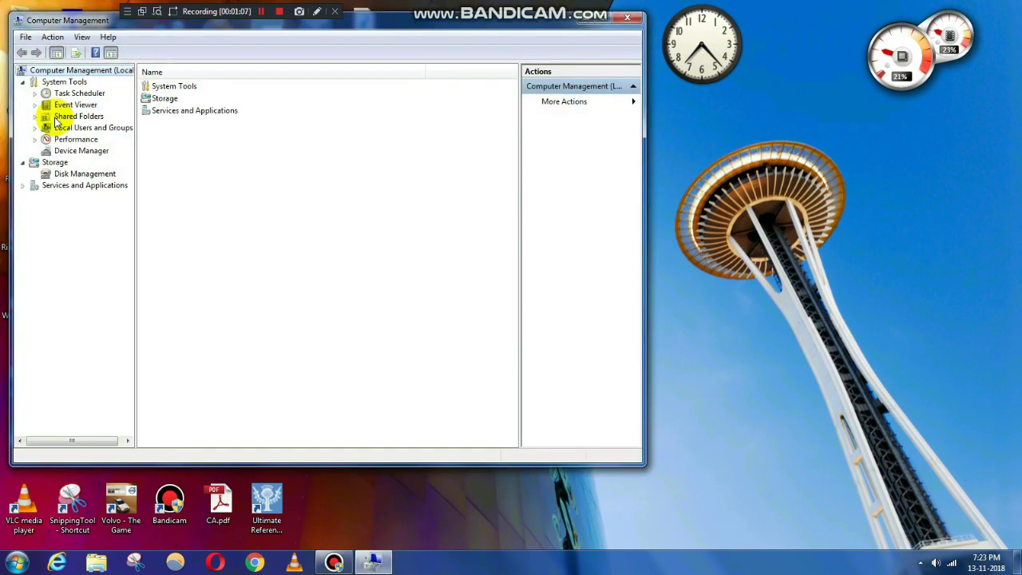
{"action": "left_click", "coordinate": [72, 173]}
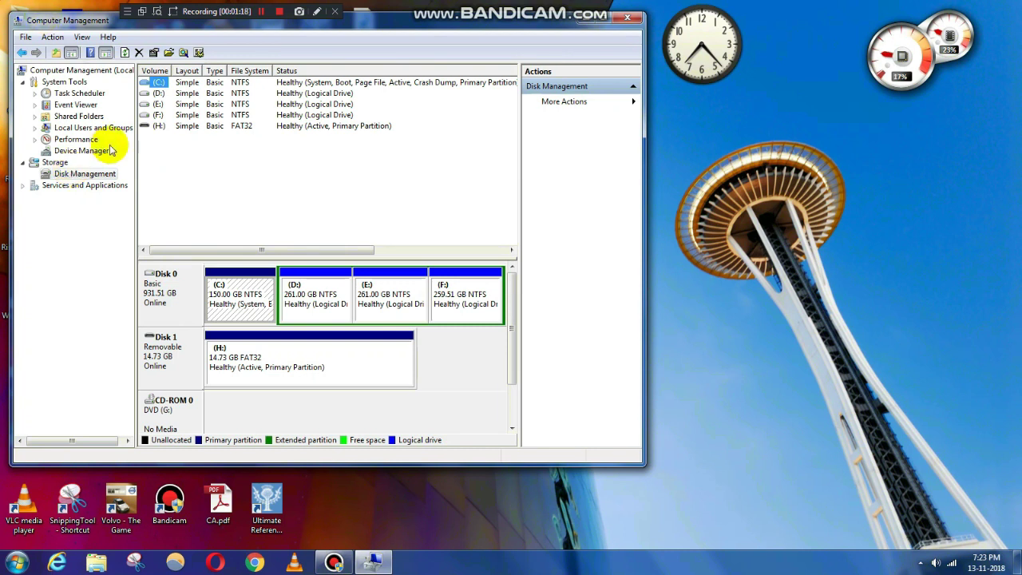
{"action": "left_click", "coordinate": [286, 377]}
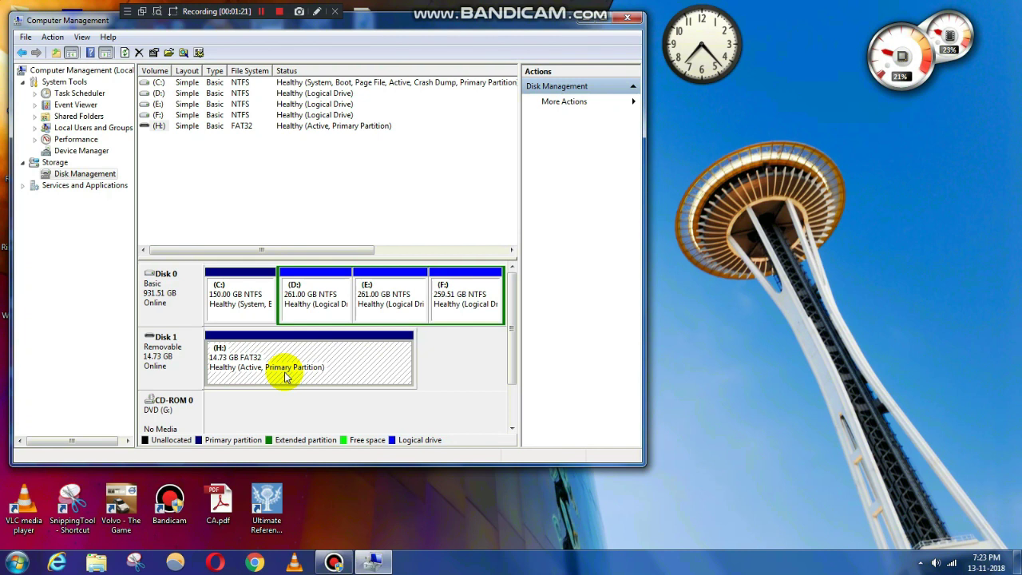
Step: Begin formatting partition H:, confirm the active-partition warning, then close the Format H: settings
{"action": "right_click", "coordinate": [286, 377]}
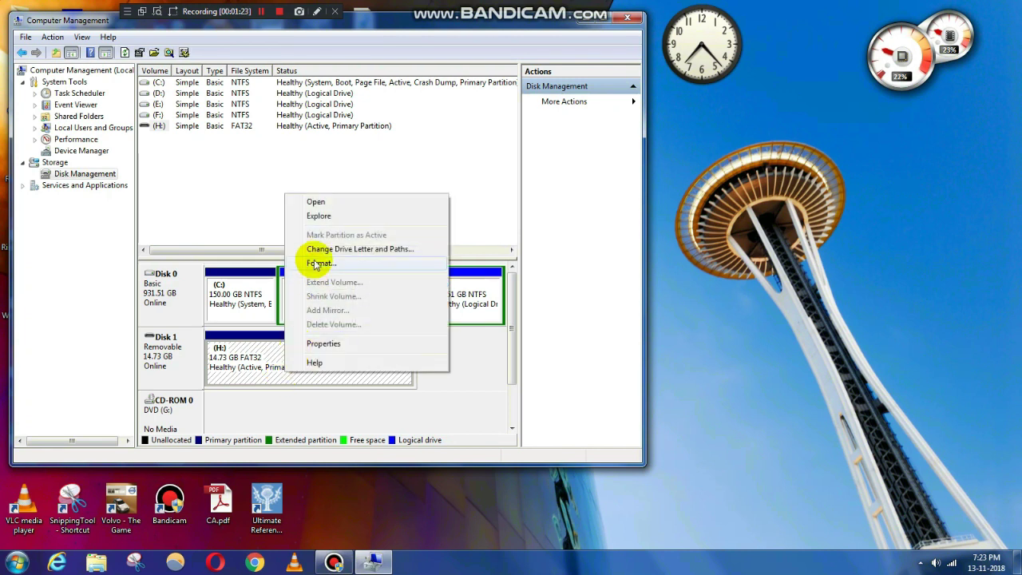
{"action": "left_click", "coordinate": [319, 263]}
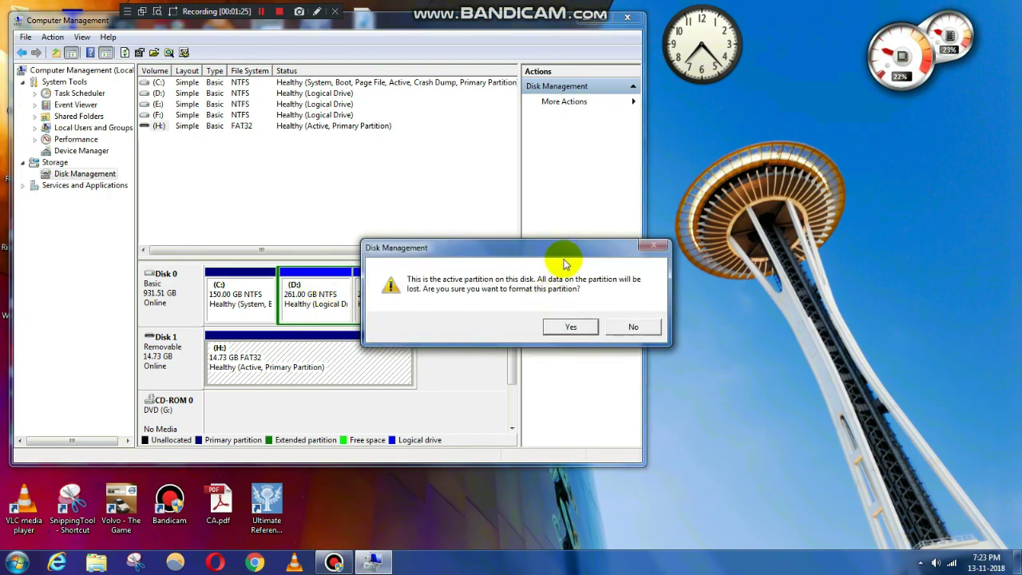
{"action": "left_click_drag", "start_coordinate": [541, 245], "coordinate": [436, 228]}
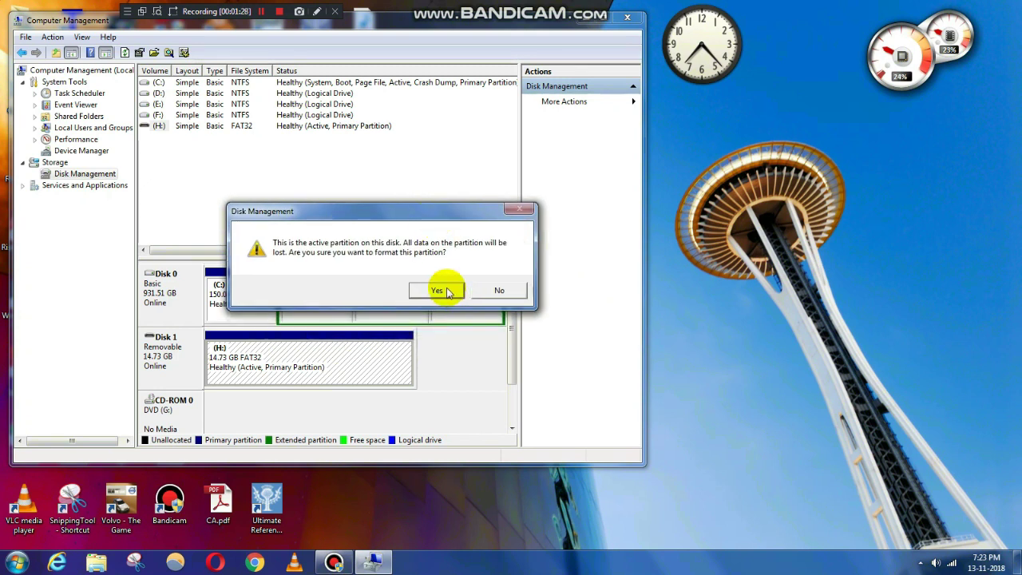
{"action": "left_click", "coordinate": [461, 309]}
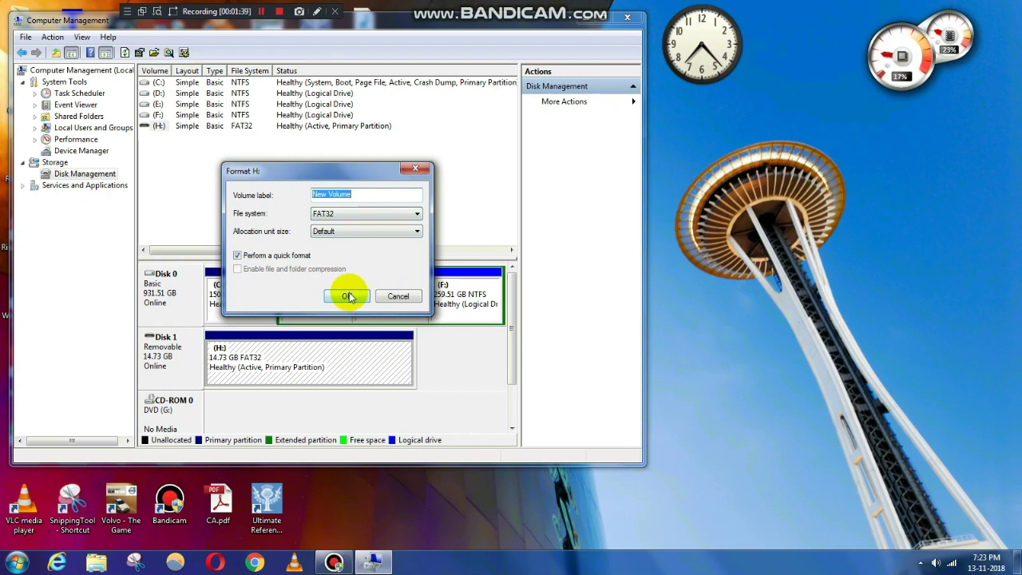
{"action": "left_click", "coordinate": [416, 172]}
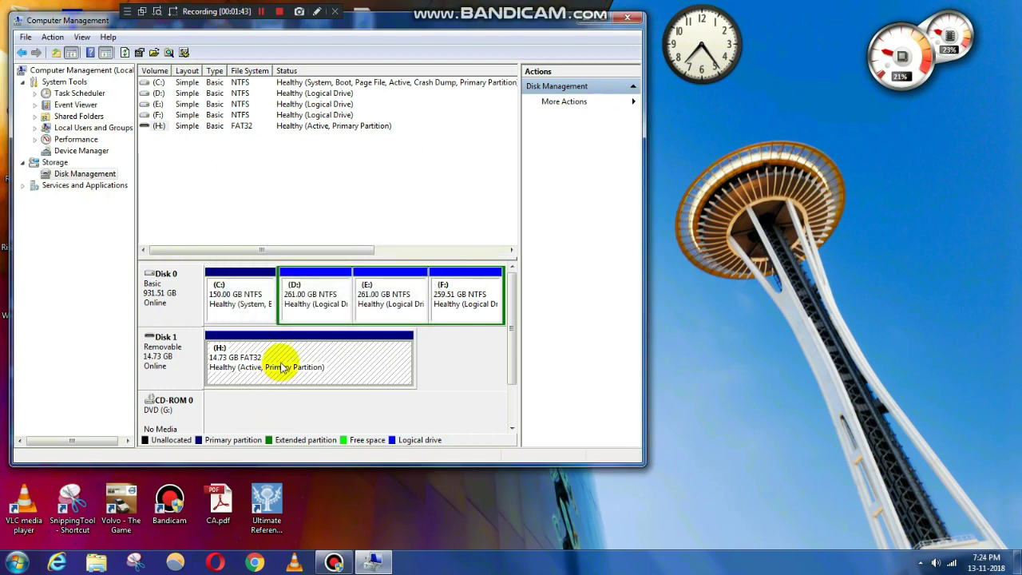
Step: Retry the FAT32 quick format of H:, confirm erasure, and dismiss the failure message
{"action": "right_click", "coordinate": [280, 362]}
{"action": "left_click", "coordinate": [317, 433]}
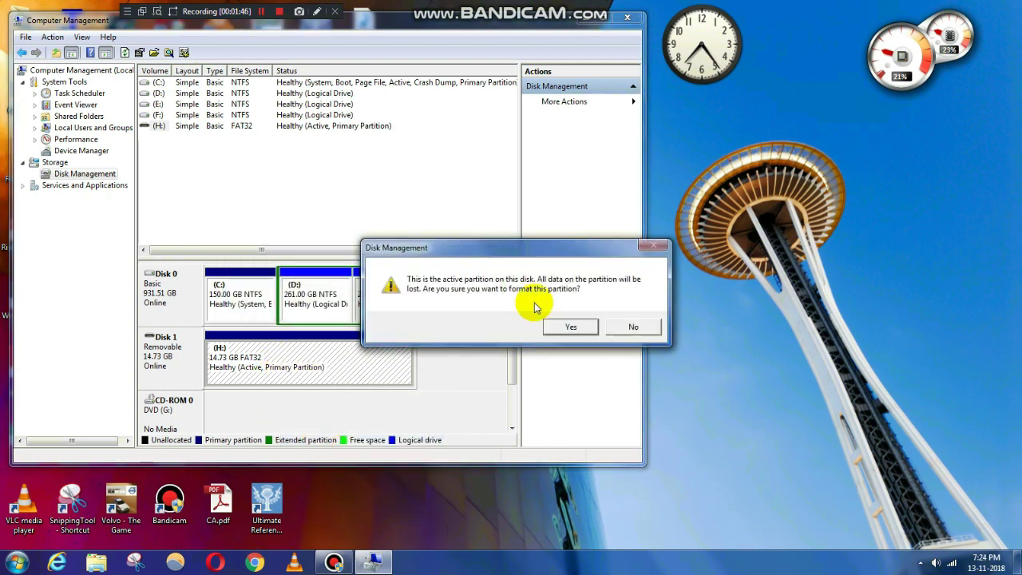
{"action": "left_click", "coordinate": [565, 327]}
{"action": "left_click", "coordinate": [345, 295]}
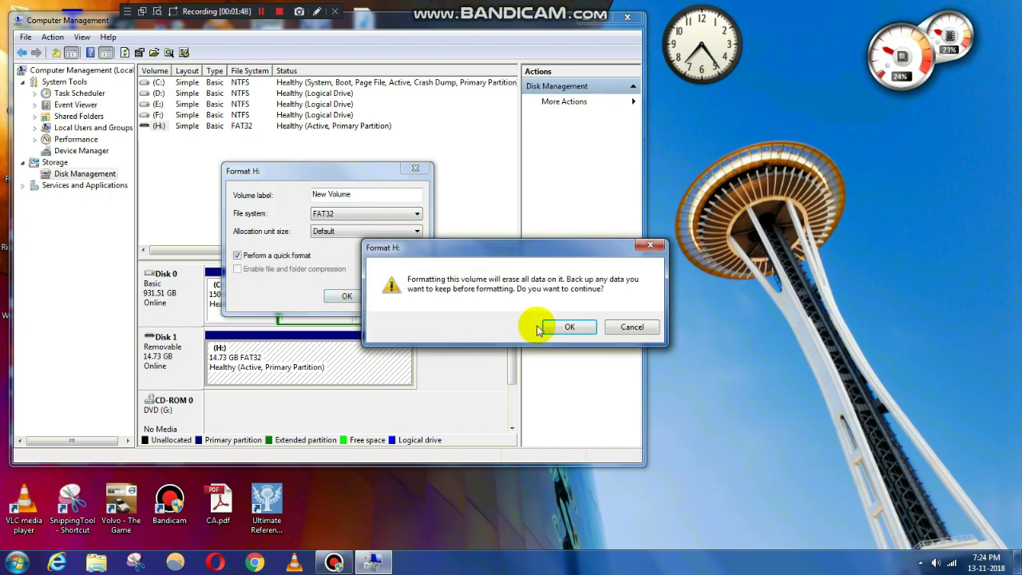
{"action": "left_click", "coordinate": [582, 327]}
{"action": "left_click", "coordinate": [585, 333]}
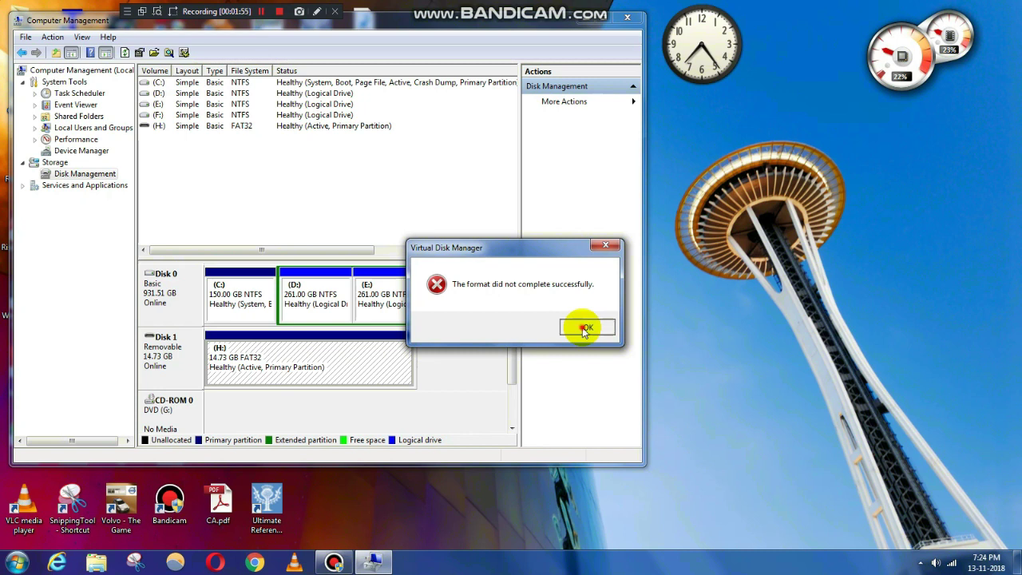
{"action": "left_click", "coordinate": [585, 329]}
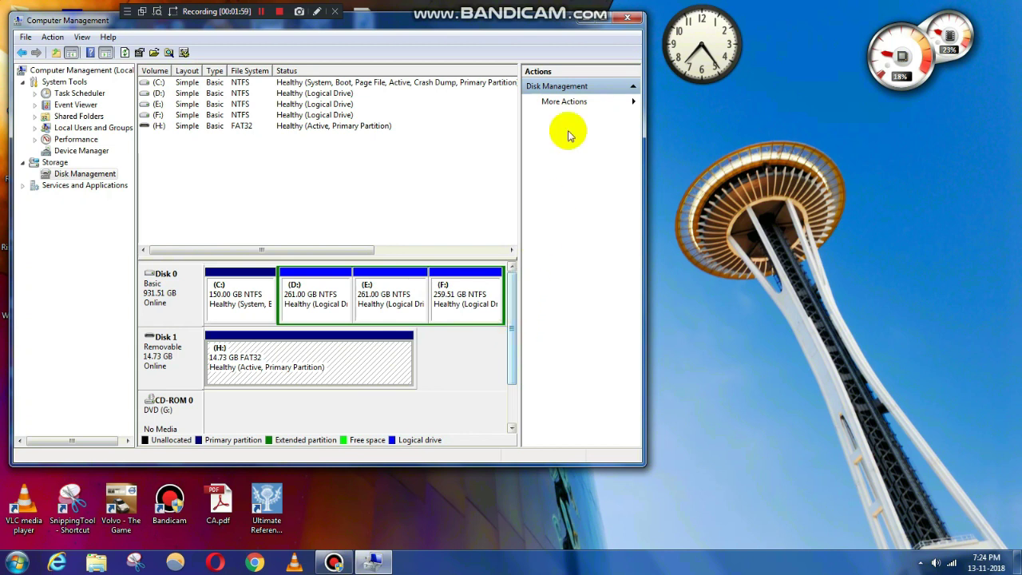
Step: Close Computer Management and launch Command Prompt by searching 'cmd' in the Start menu
{"action": "left_click", "coordinate": [629, 18]}
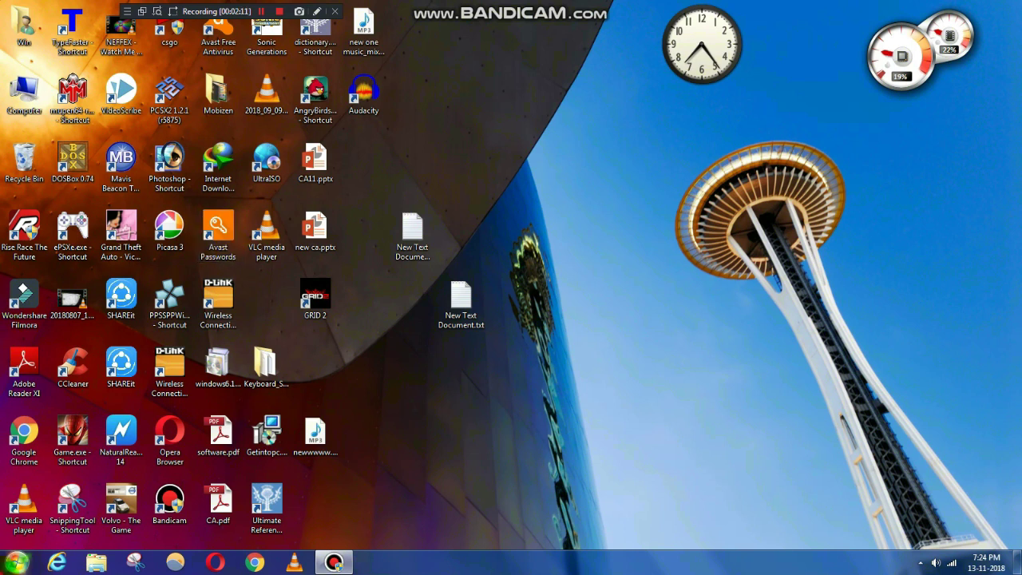
{"action": "left_click", "coordinate": [16, 562]}
{"action": "left_click", "coordinate": [77, 530]}
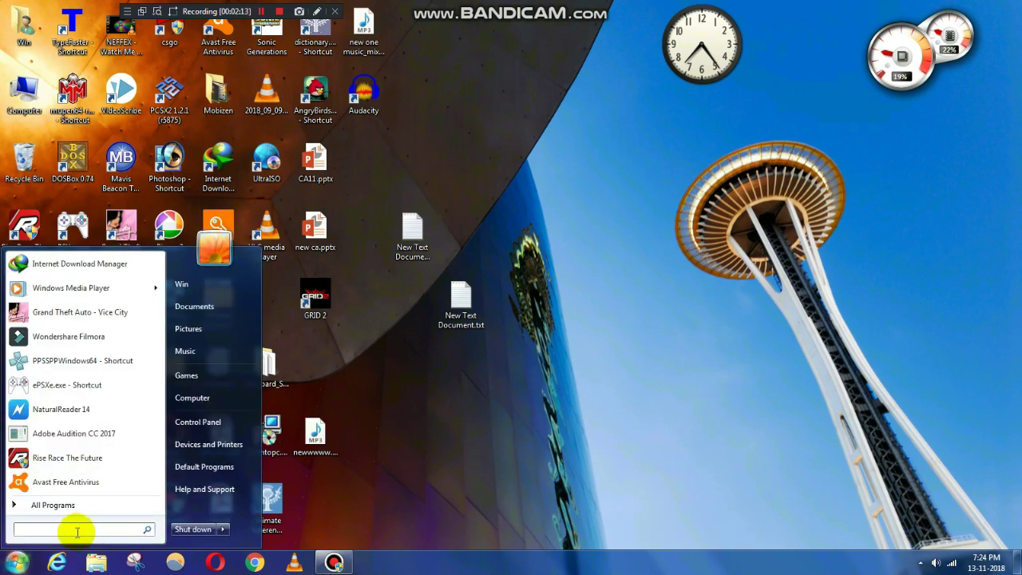
{"action": "type", "text": "cmd"}
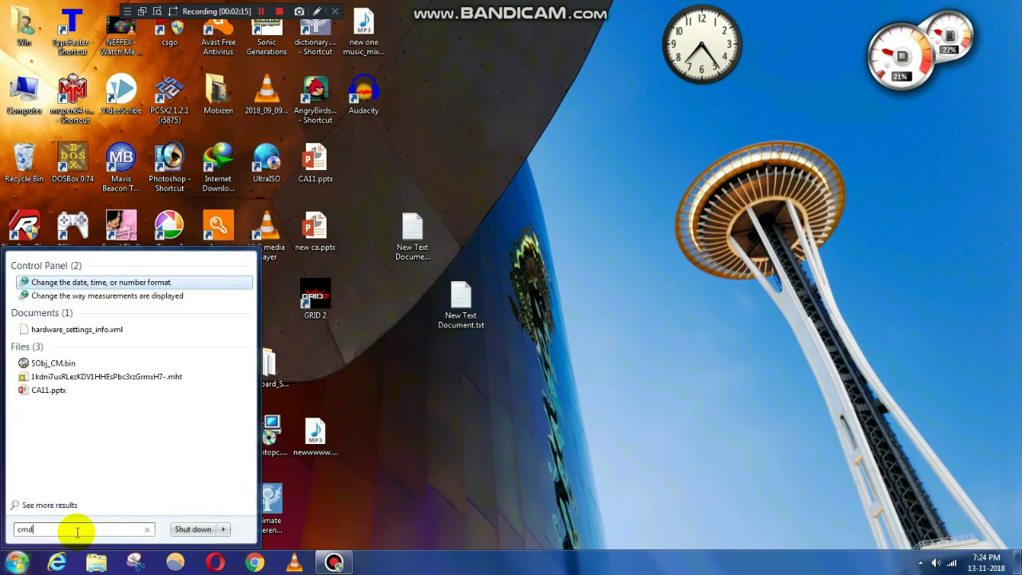
{"action": "key", "text": "Return"}
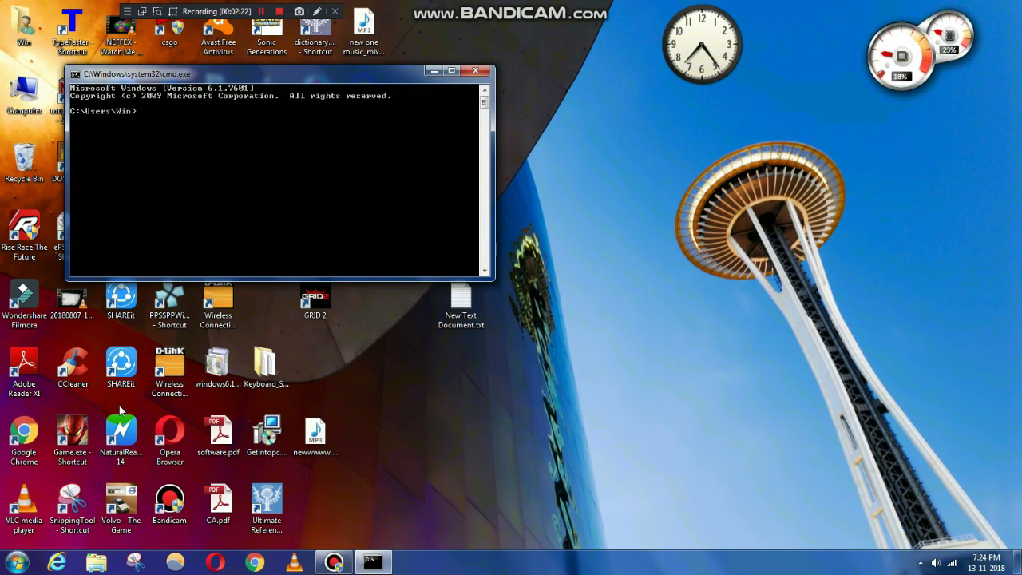
Step: Start DiskPart and run 'list disk' to show the attached disks
{"action": "type", "text": "diskpart"}
{"action": "key", "text": "Return"}
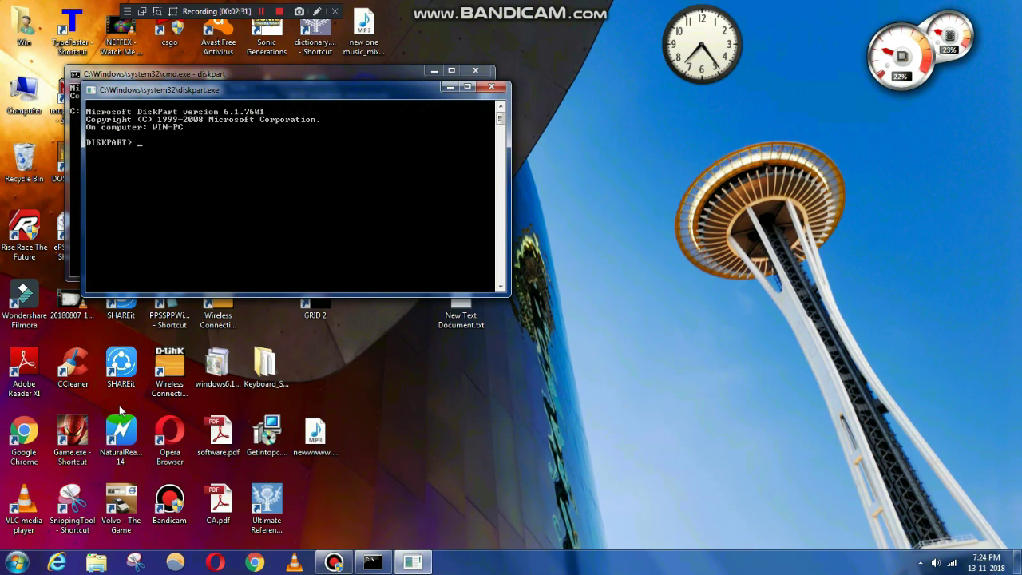
{"action": "type", "text": "list disk"}
{"action": "key", "text": "Return"}
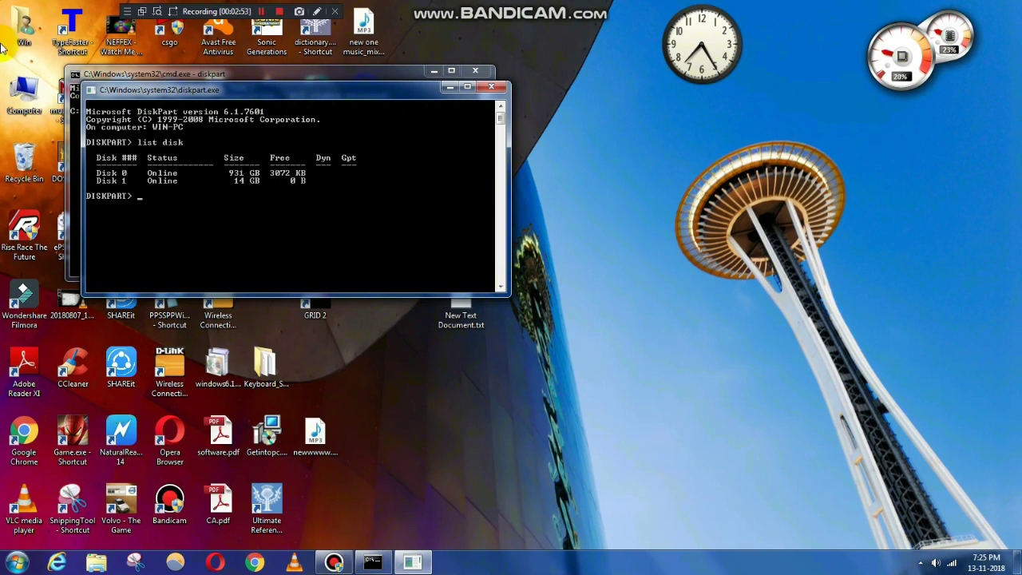
Step: Run 'list volume' and enter 'select volume 5' for the removable drive H:
{"action": "left_click", "coordinate": [261, 12]}
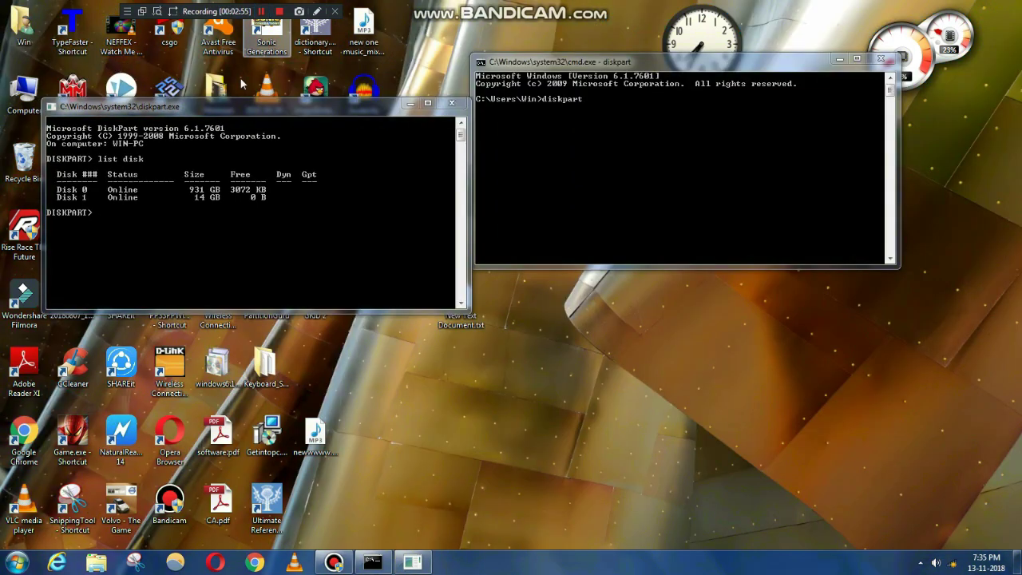
{"action": "left_click", "coordinate": [144, 221]}
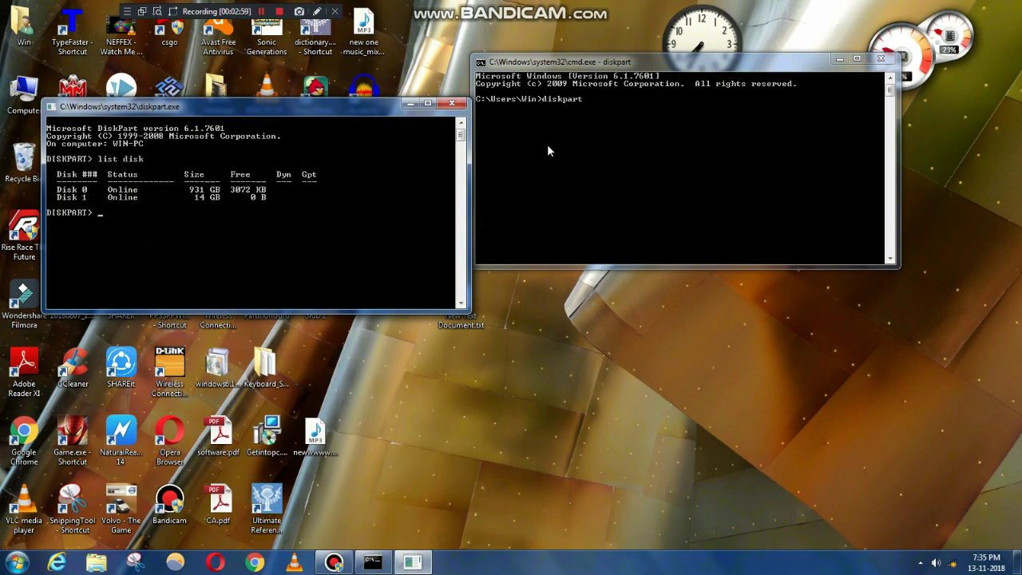
{"action": "left_click", "coordinate": [164, 241]}
{"action": "type", "text": "list volume"}
{"action": "key", "text": "Return"}
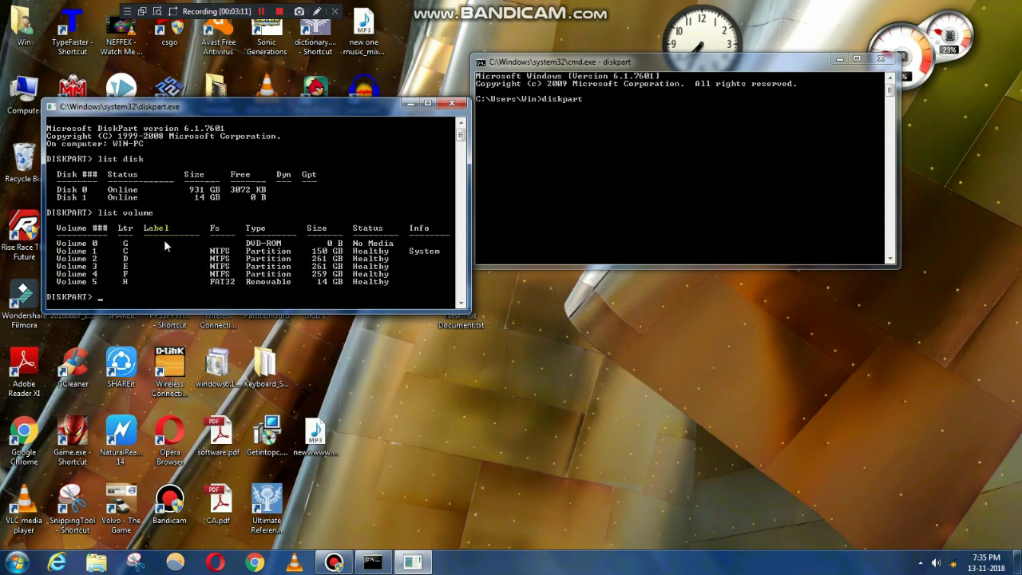
{"action": "type", "text": "select"}
{"action": "type", "text": "volume 5"}
Step: Select volume 5 and run 'format fs=32 quick', which fails as incompatible
{"action": "key", "text": "Return"}
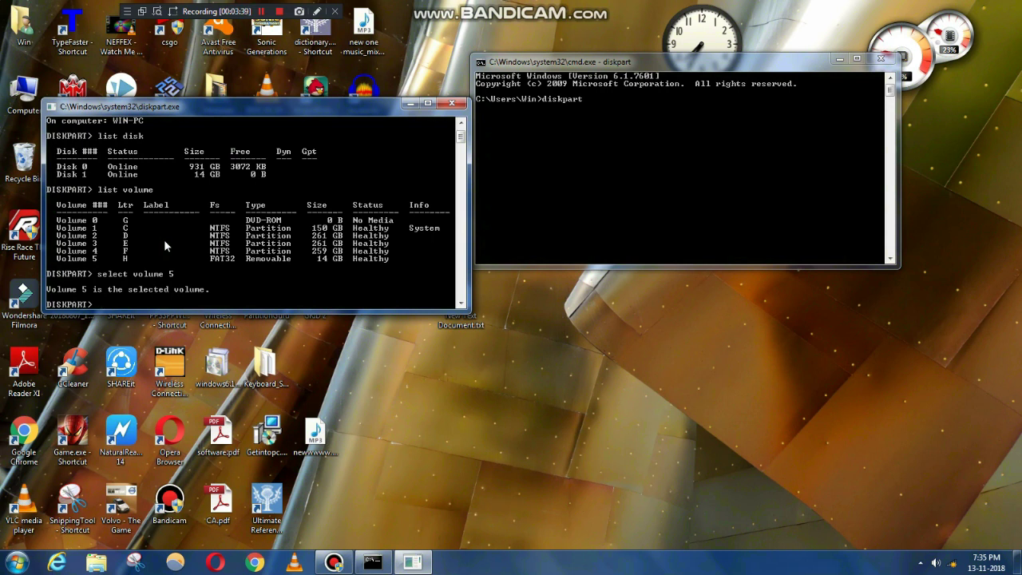
{"action": "type", "text": "format fs=32 qui"}
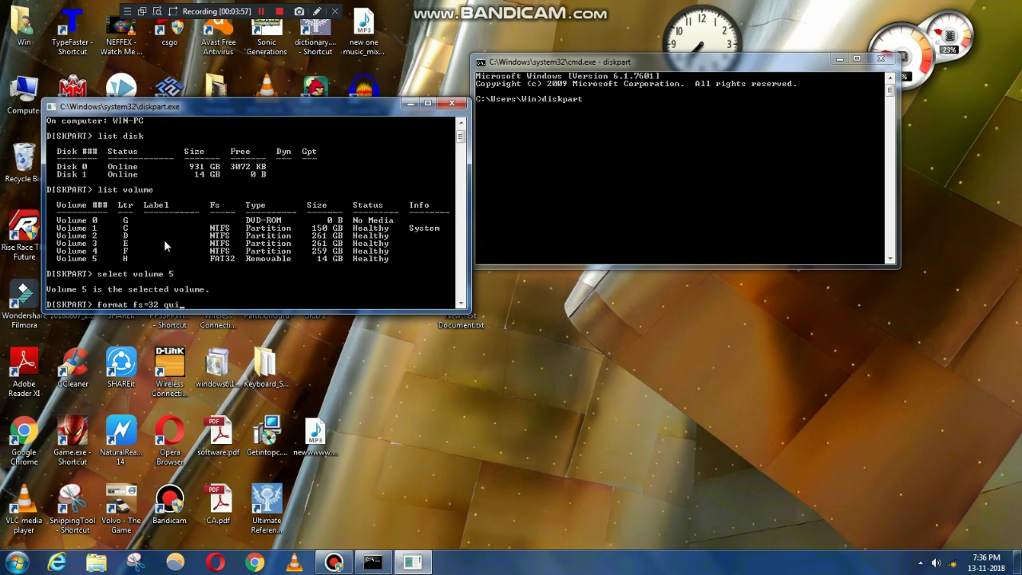
{"action": "type", "text": "ck"}
{"action": "key", "text": "Return"}
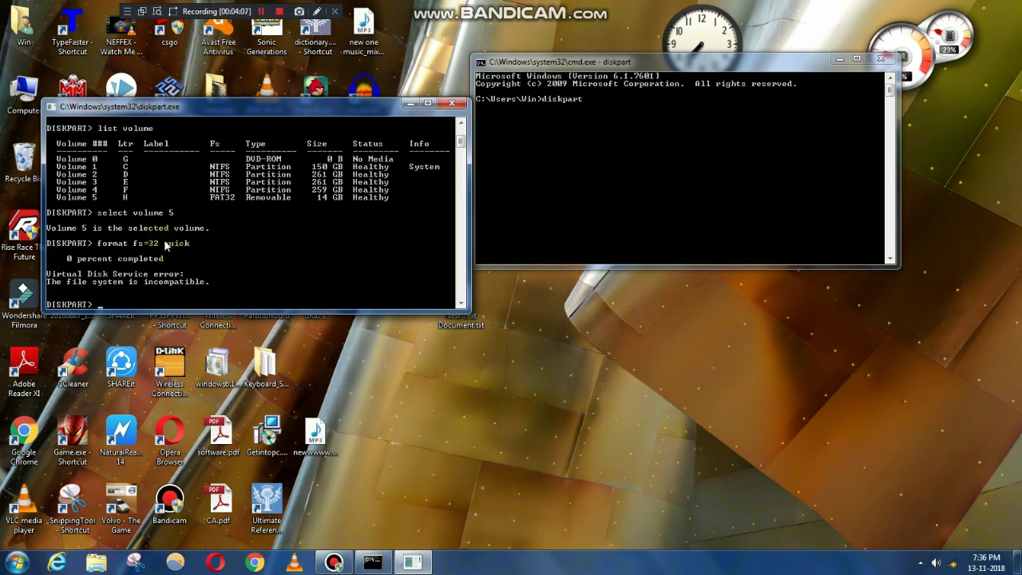
Step: Quit DiskPart with the 'exit' command
{"action": "type", "text": "exit"}
{"action": "key", "text": "BackSpace"}
{"action": "type", "text": "t"}
{"action": "key", "text": "Return"}
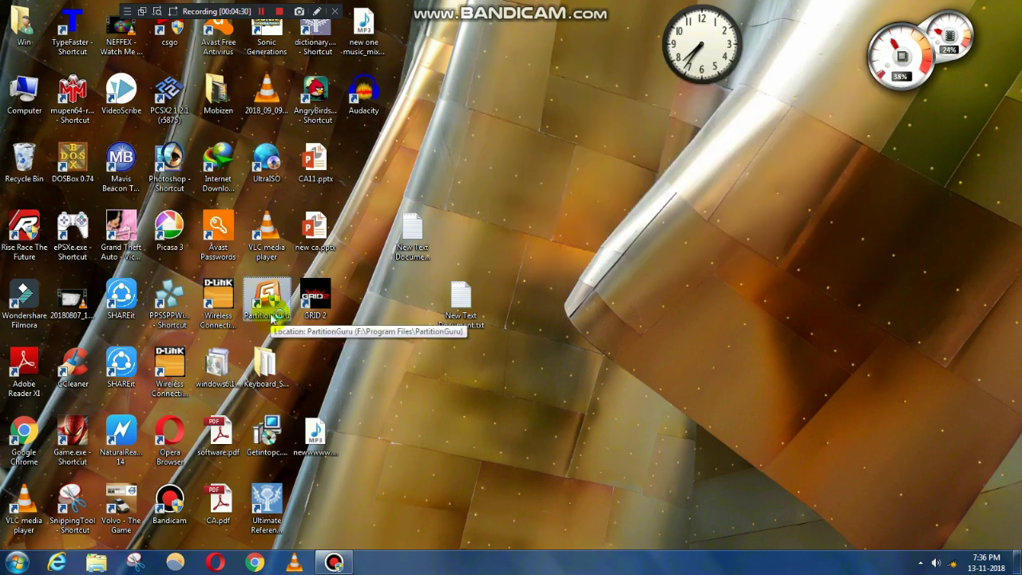
Step: Launch PartitionGuru, select Removable Disk(H:), and choose Format Current Partition
{"action": "double_click", "coordinate": [270, 318]}
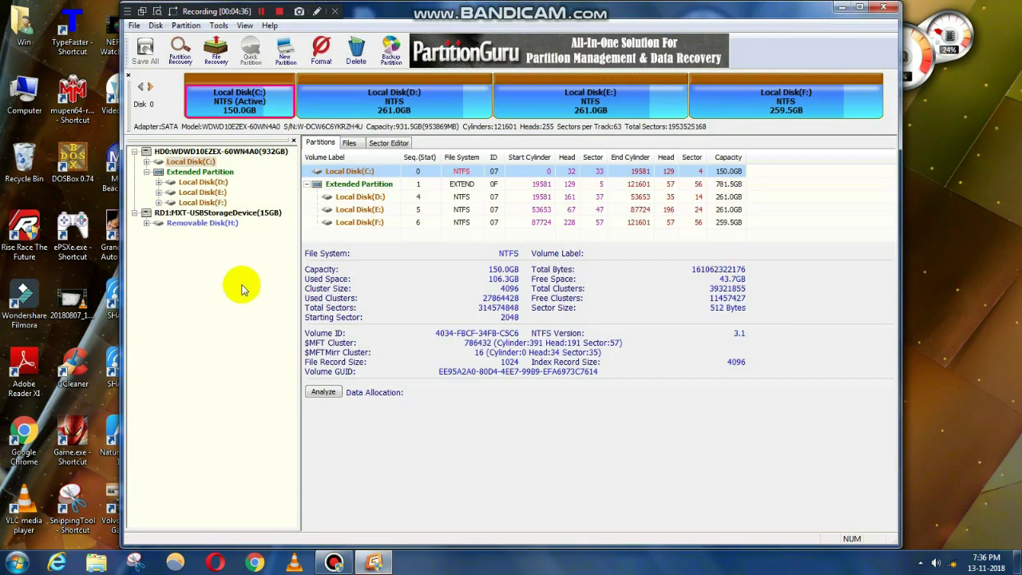
{"action": "left_click", "coordinate": [180, 222]}
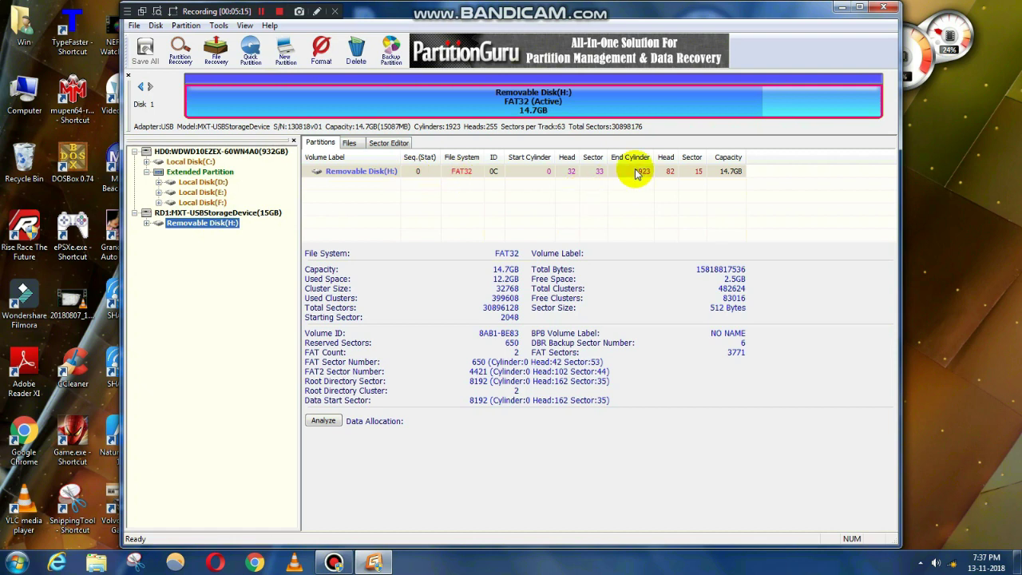
{"action": "right_click", "coordinate": [409, 173]}
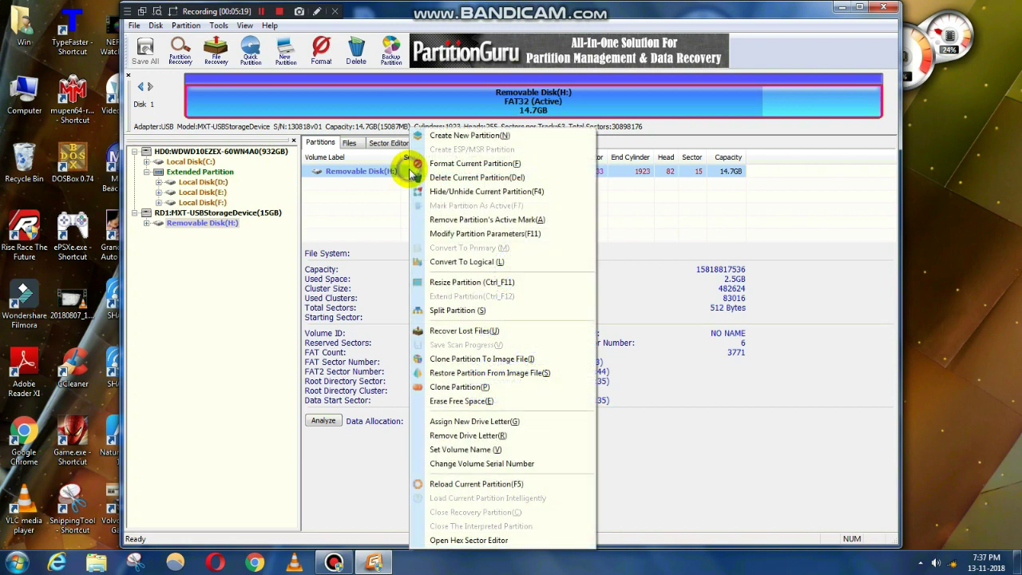
{"action": "left_click", "coordinate": [453, 163]}
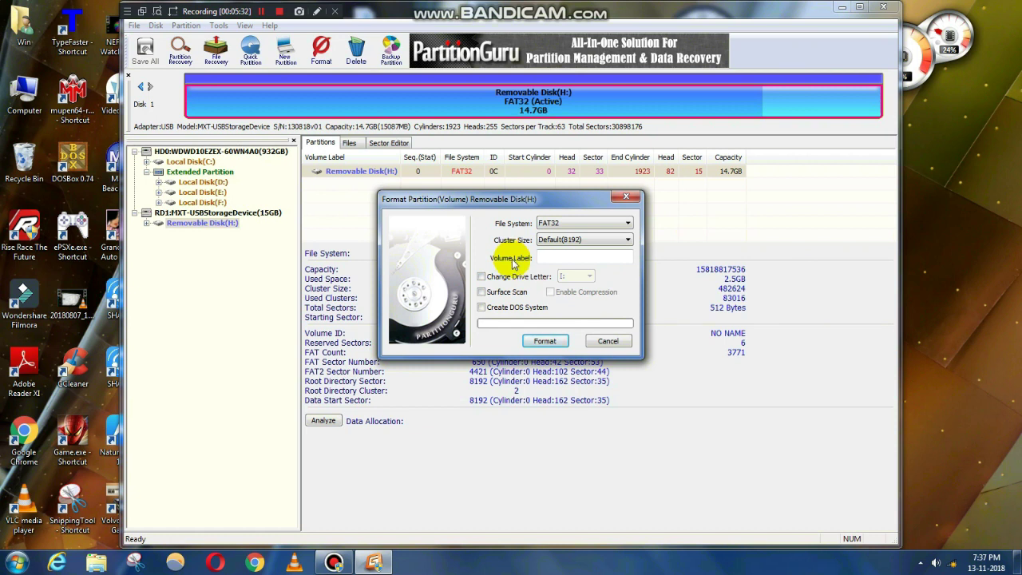
Step: Start the FAT32 format of disk H: and confirm erasing all its files
{"action": "left_click", "coordinate": [547, 340]}
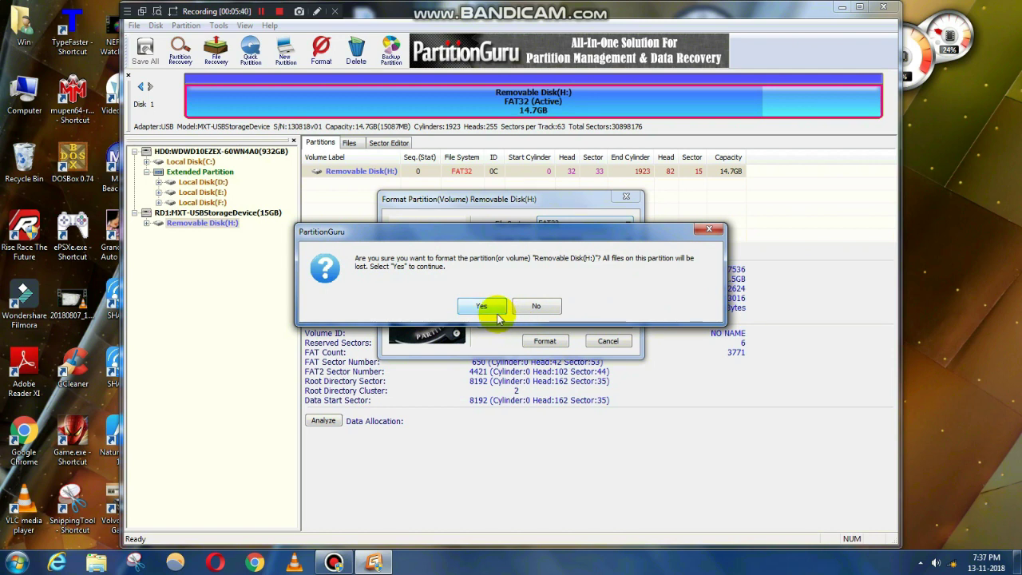
{"action": "left_click_drag", "start_coordinate": [533, 236], "coordinate": [557, 376]}
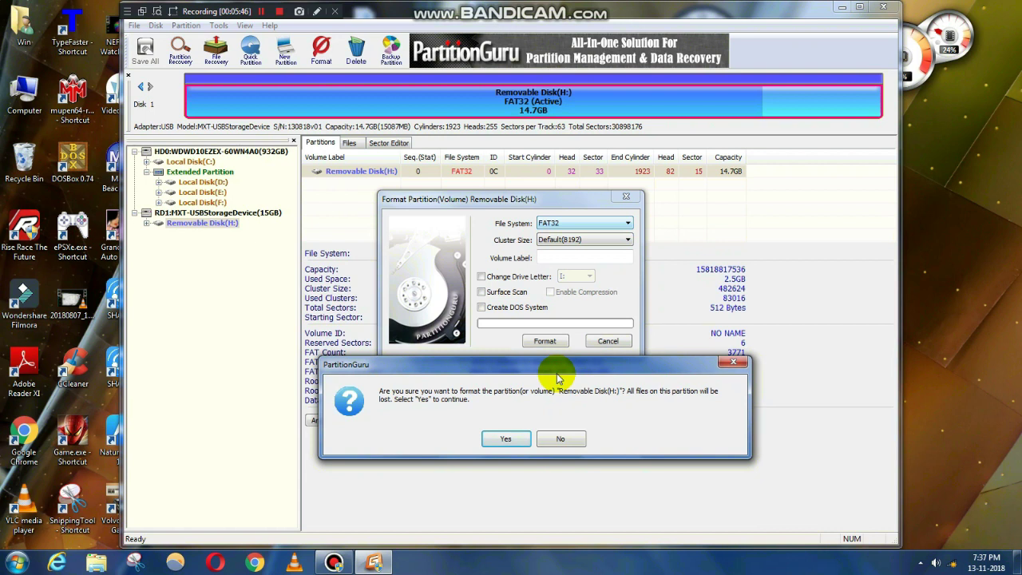
{"action": "left_click_drag", "start_coordinate": [557, 378], "coordinate": [521, 286]}
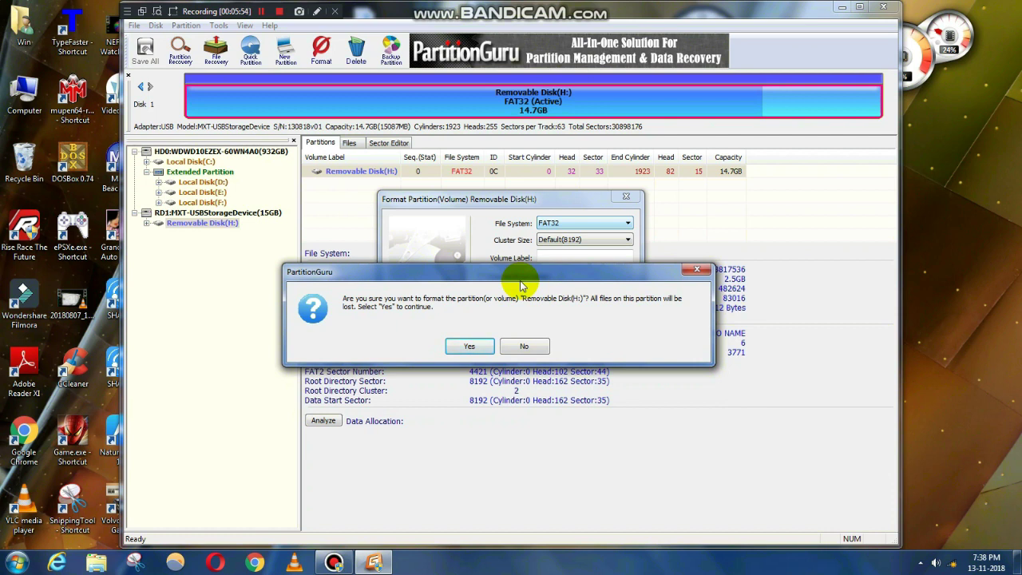
{"action": "left_click", "coordinate": [469, 345]}
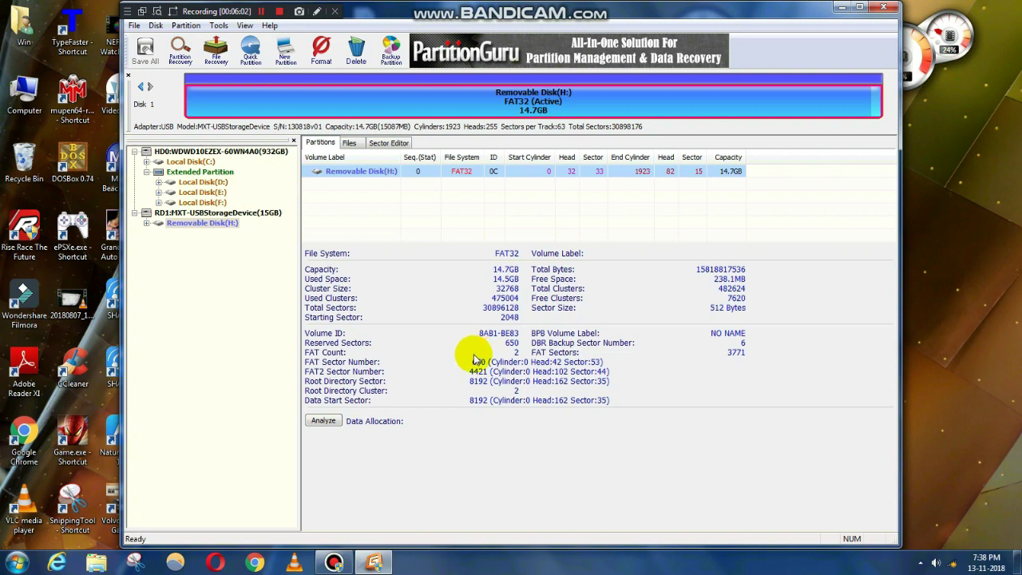
Step: Open the Computer view, refresh the desktop, and copy the System Volume Information folder
{"action": "left_click", "coordinate": [16, 563]}
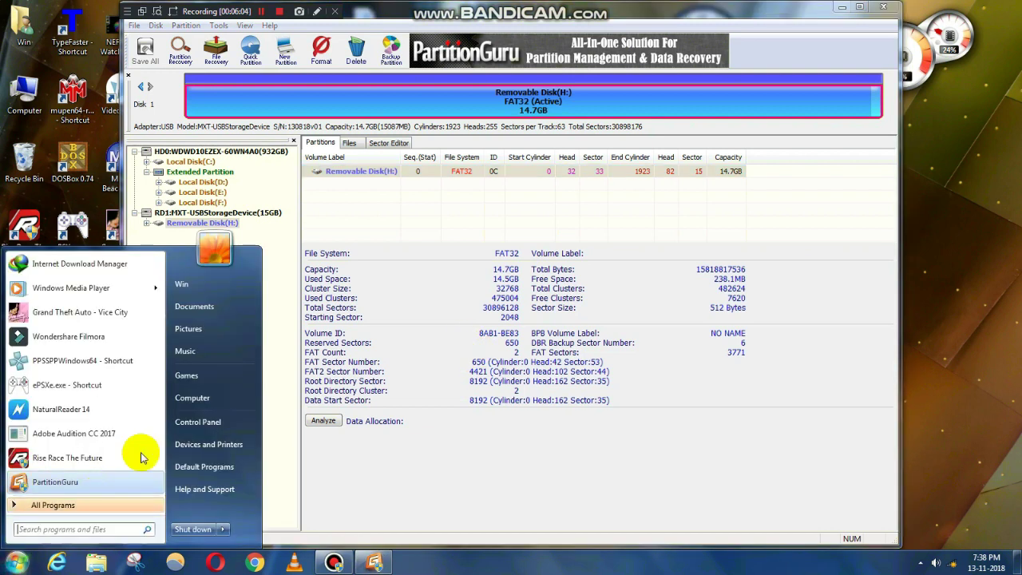
{"action": "left_click", "coordinate": [198, 398]}
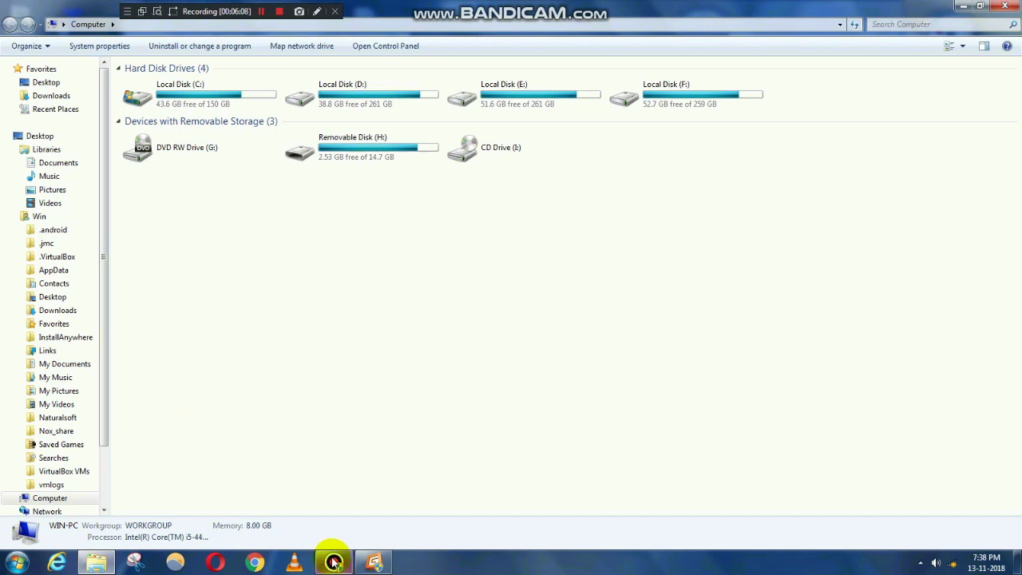
{"action": "mouse_move", "coordinate": [343, 565]}
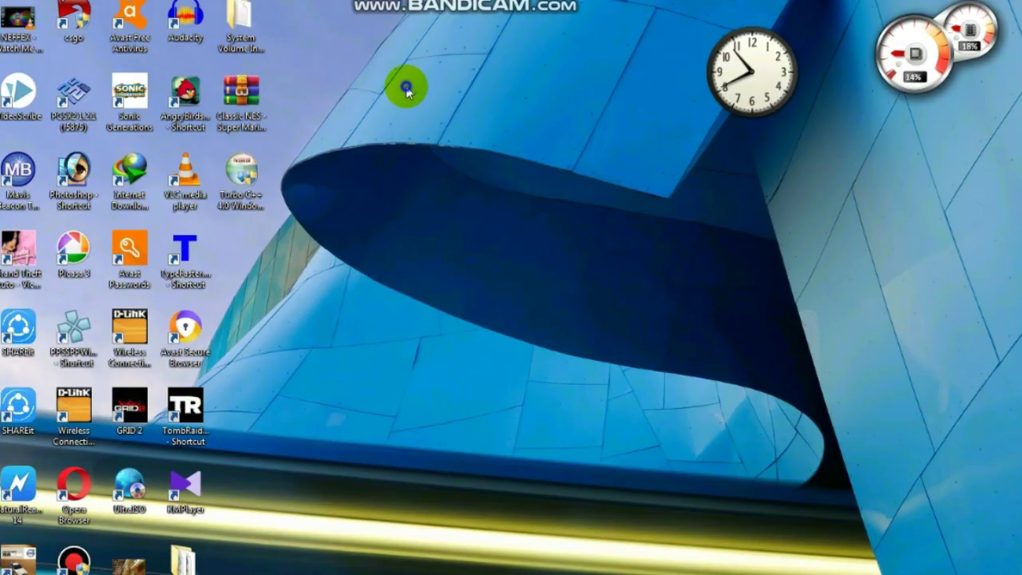
{"action": "right_click", "coordinate": [411, 88]}
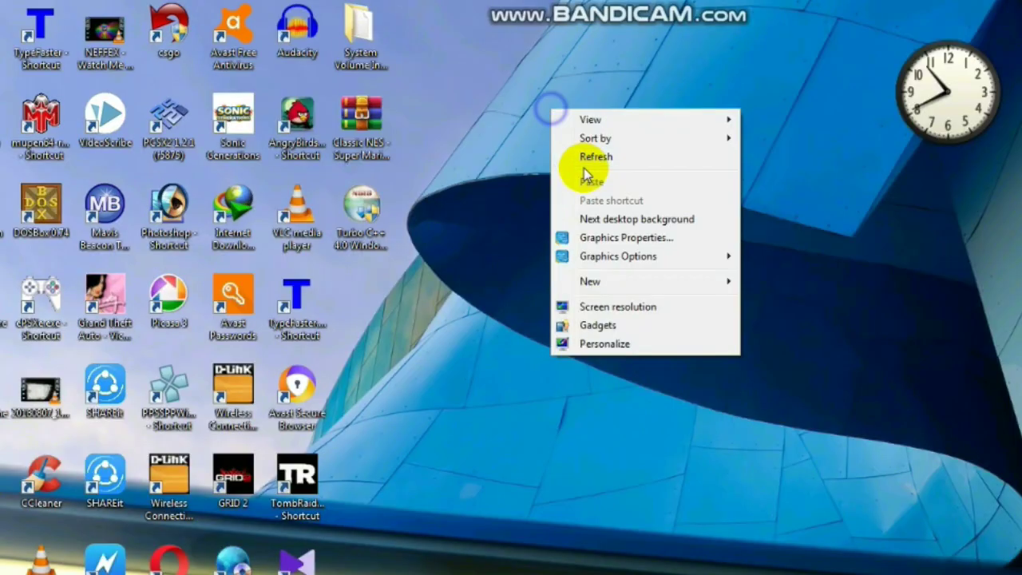
{"action": "left_click", "coordinate": [435, 124]}
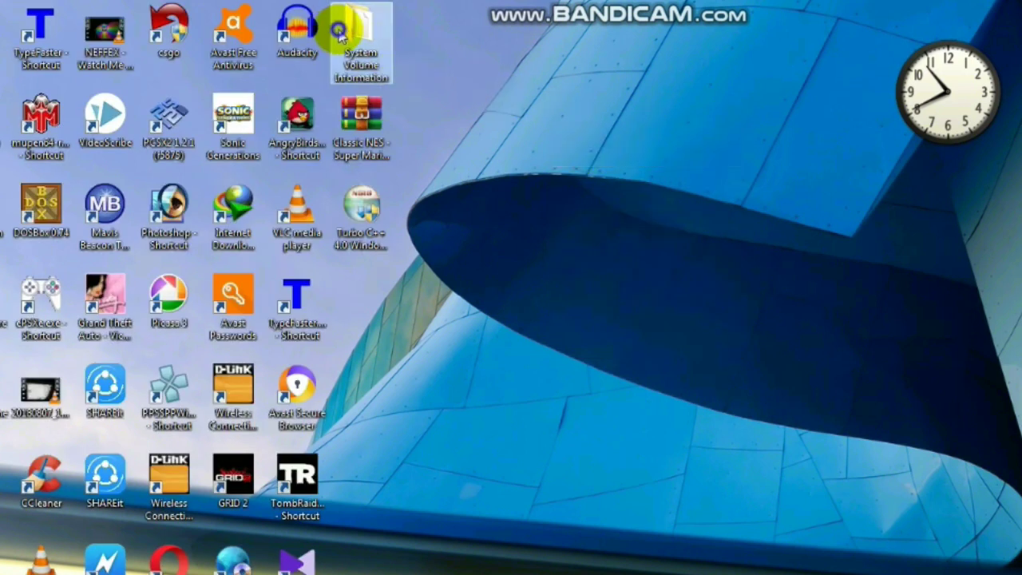
{"action": "right_click", "coordinate": [339, 30]}
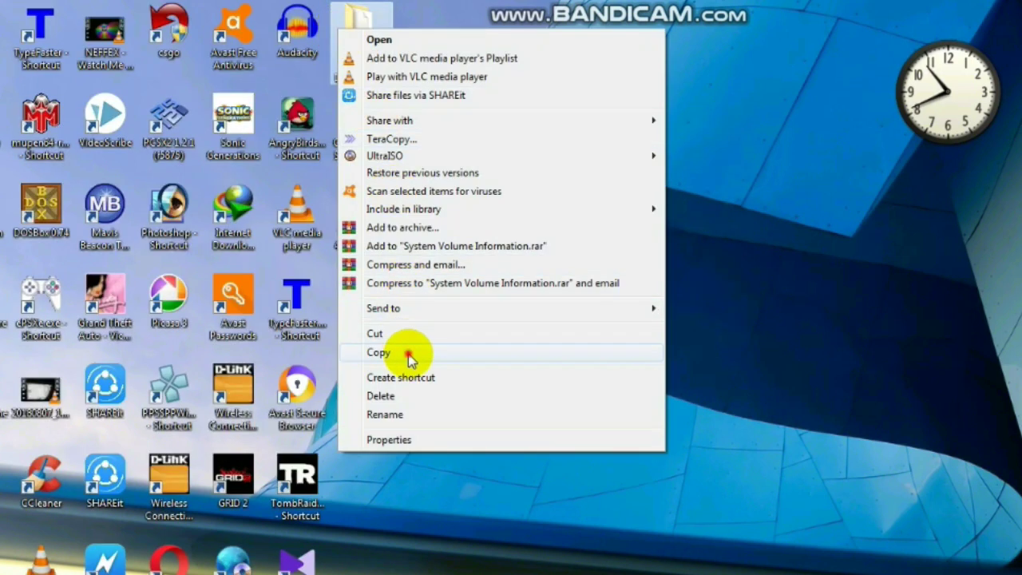
{"action": "left_click", "coordinate": [379, 352]}
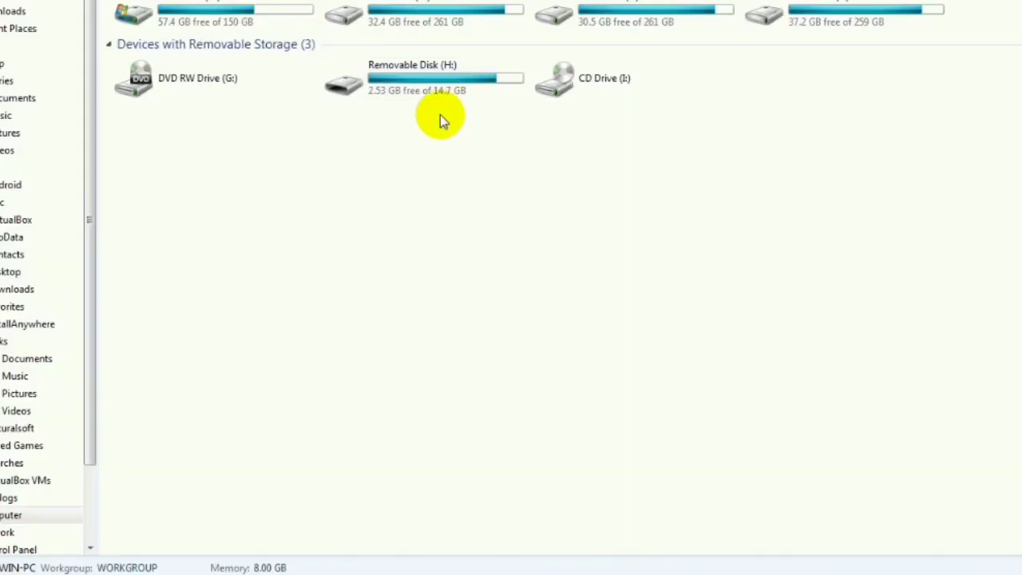
Step: Paste the copied System Volume Information folder onto Removable Disk (H:)
{"action": "left_click", "coordinate": [451, 91]}
{"action": "right_click", "coordinate": [451, 92]}
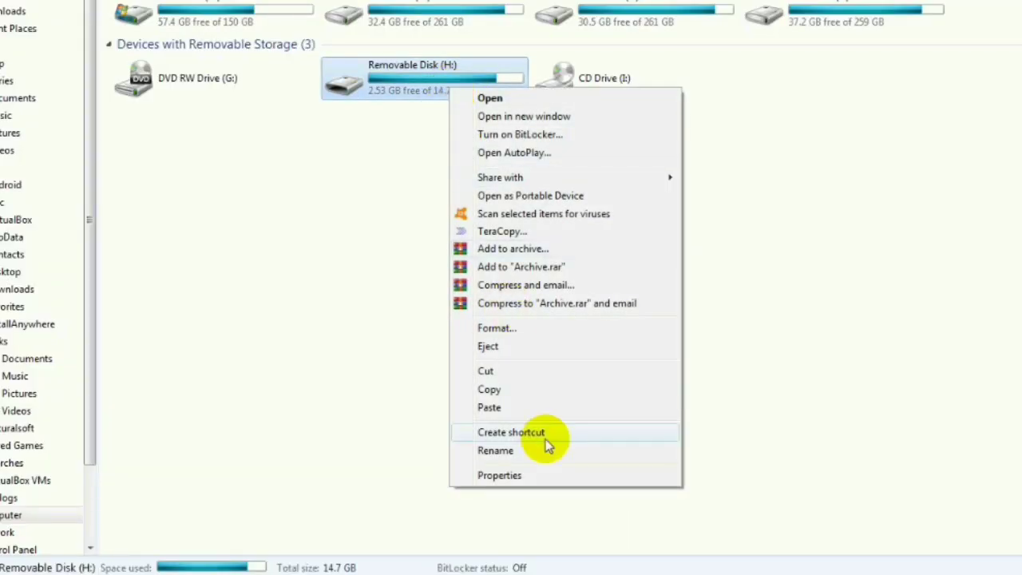
{"action": "left_click", "coordinate": [535, 408]}
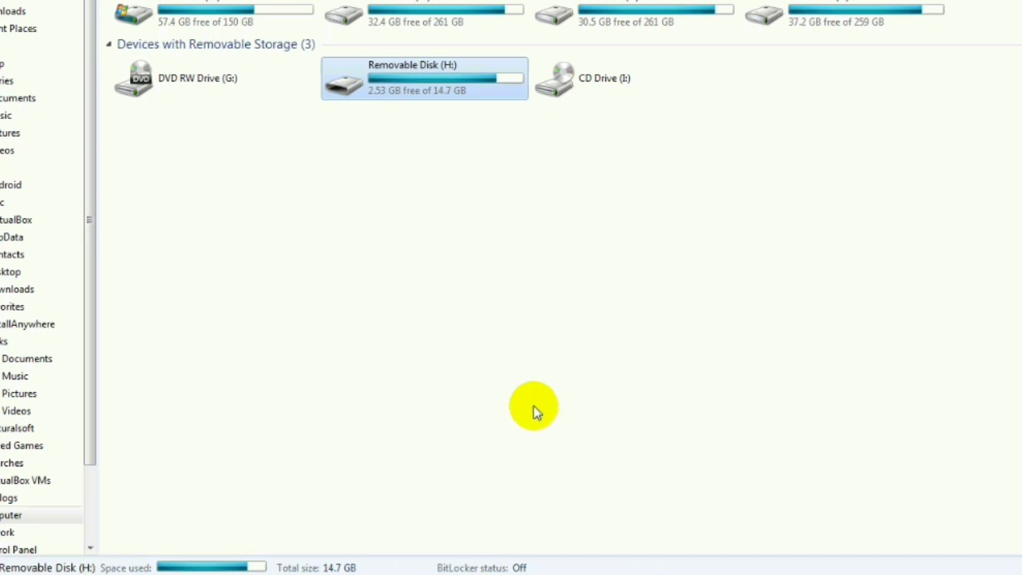
Step: Run a quick FAT32 format of H:, confirm erasure, and dismiss the failure message
{"action": "right_click", "coordinate": [436, 86]}
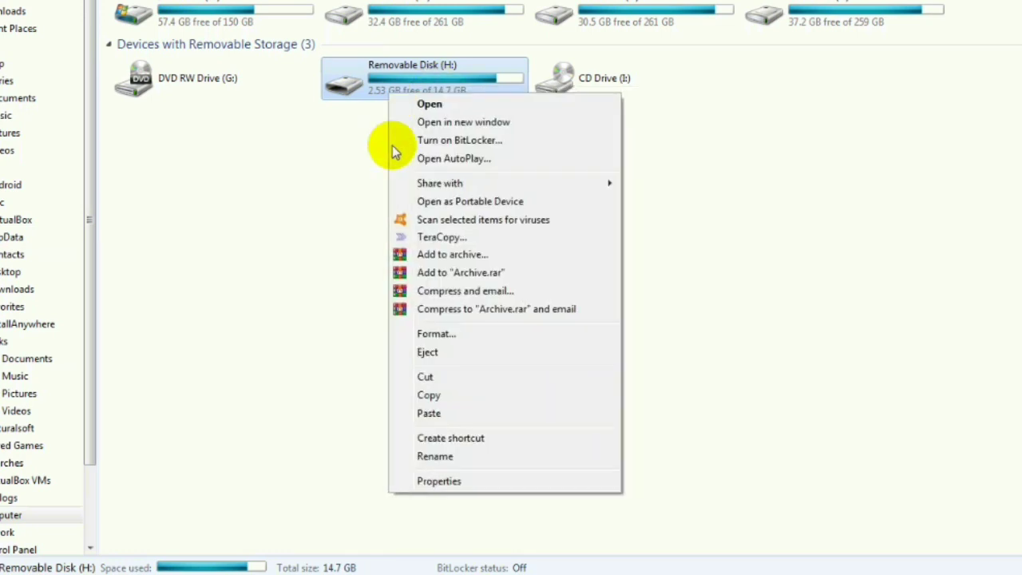
{"action": "left_click", "coordinate": [483, 333]}
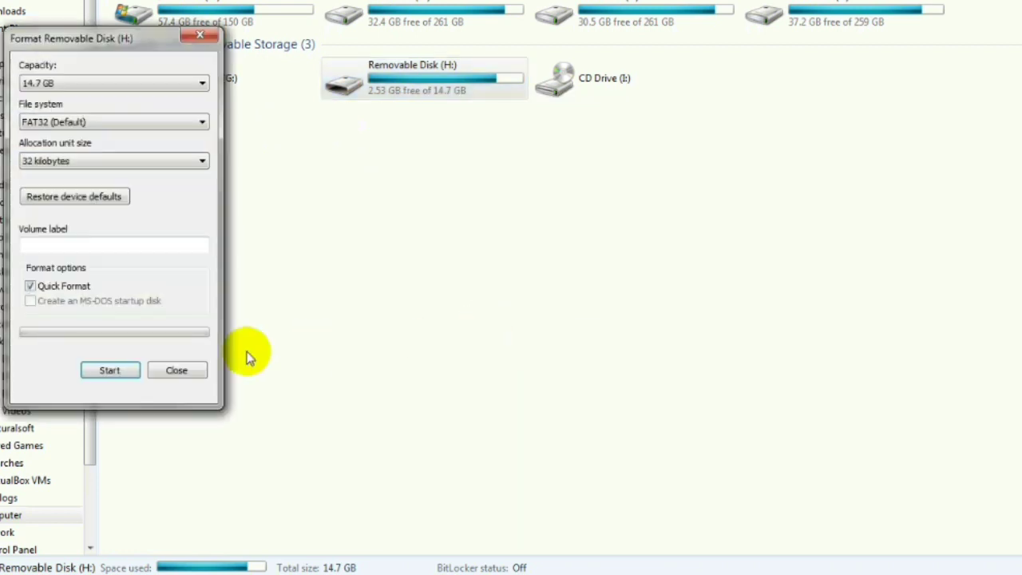
{"action": "left_click", "coordinate": [128, 368]}
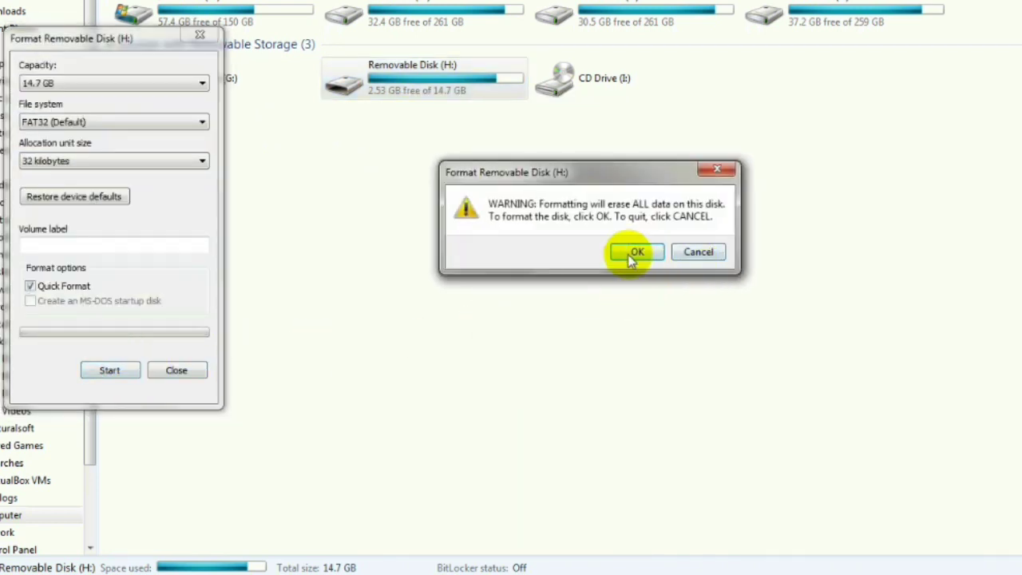
{"action": "left_click", "coordinate": [630, 252]}
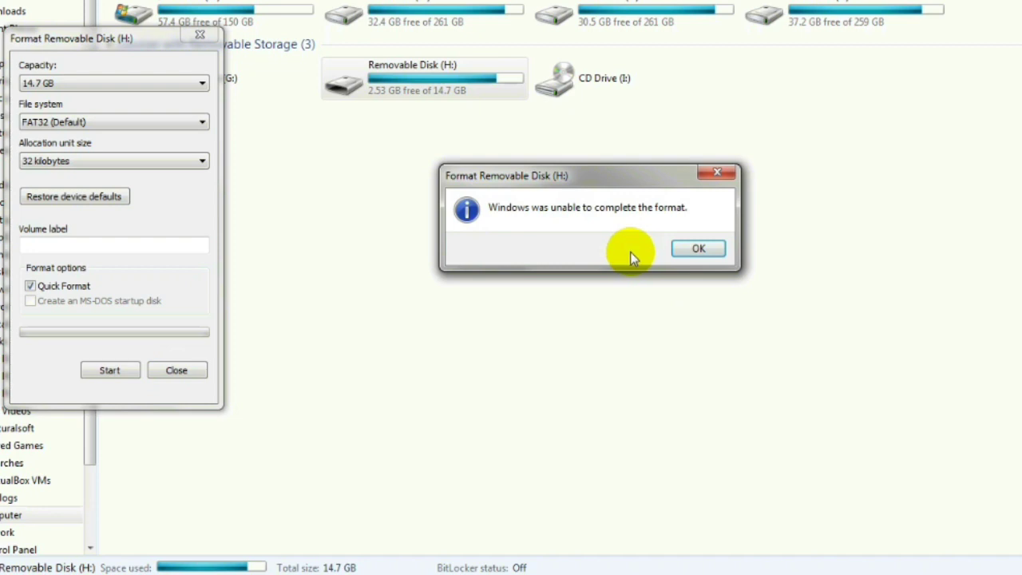
{"action": "left_click", "coordinate": [691, 252]}
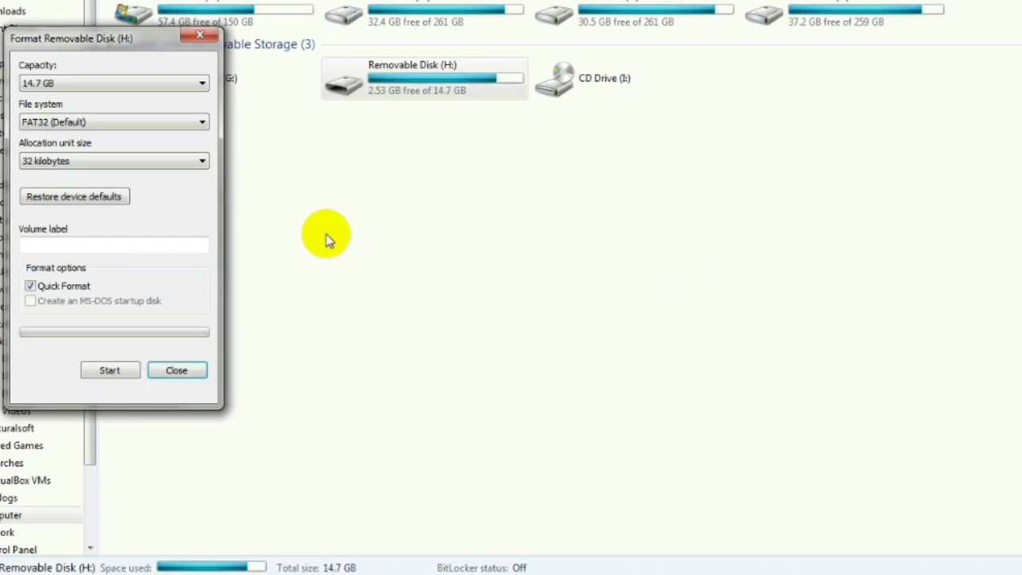